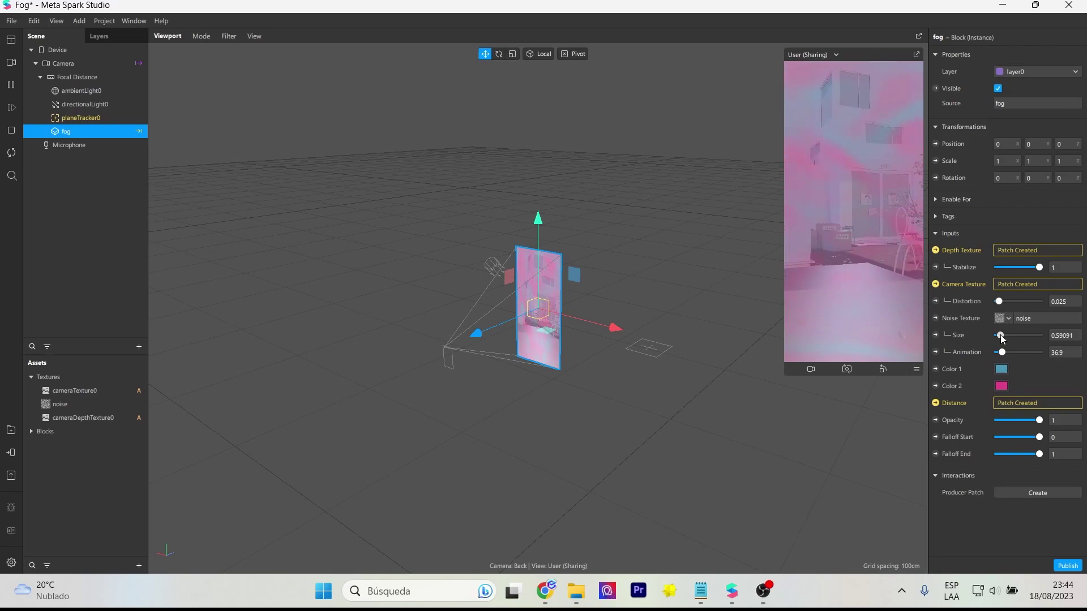
# Step: Adjust the fog's Falloff Start and make its second colour black
pyautogui.moveTo(1040, 437); pyautogui.dragTo(1023, 440)
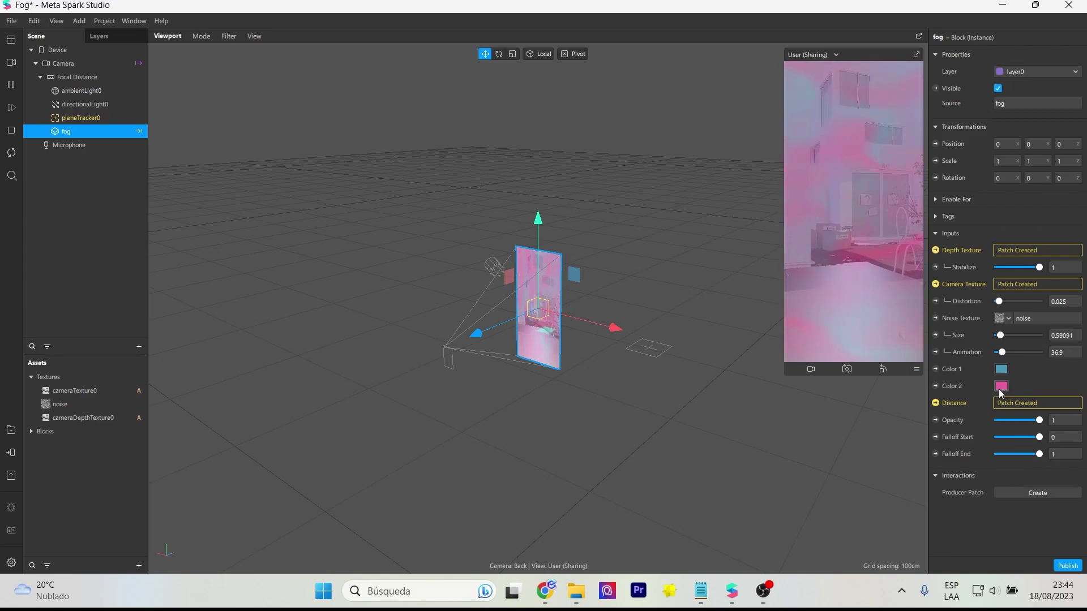
pyautogui.click(1000, 389)
pyautogui.click(621, 394)
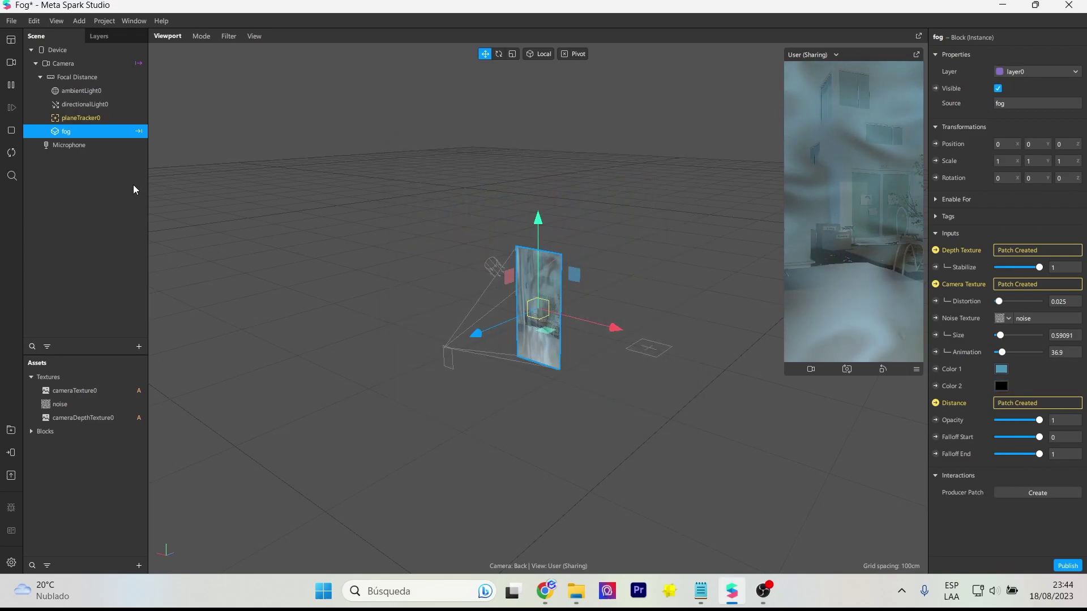
# Step: Add a face tracker and switch the preview to the front camera
pyautogui.click(139, 346)
pyautogui.click(357, 327)
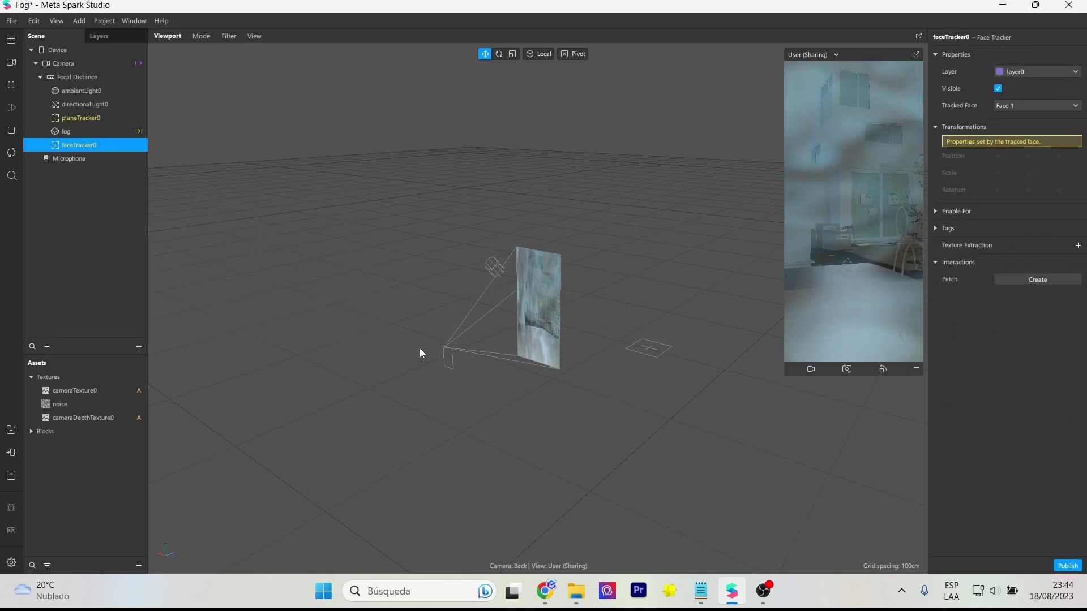
pyautogui.click(847, 369)
# Step: Search the AR Library for 'skull' models
pyautogui.click(10, 430)
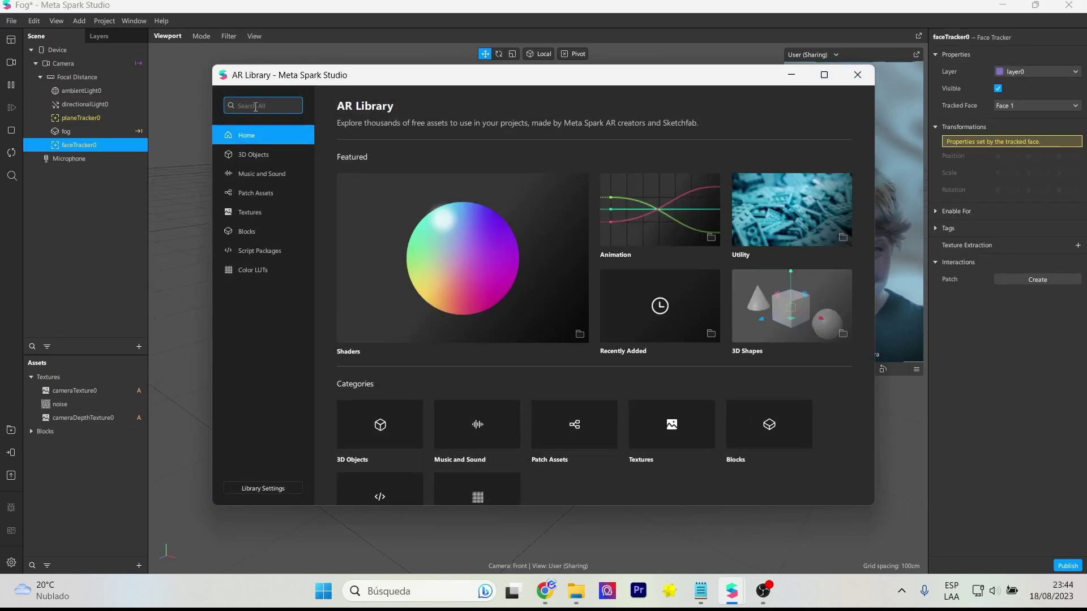
pyautogui.write('skull')
pyautogui.press('Return')
pyautogui.scroll(-2, 813, 340)
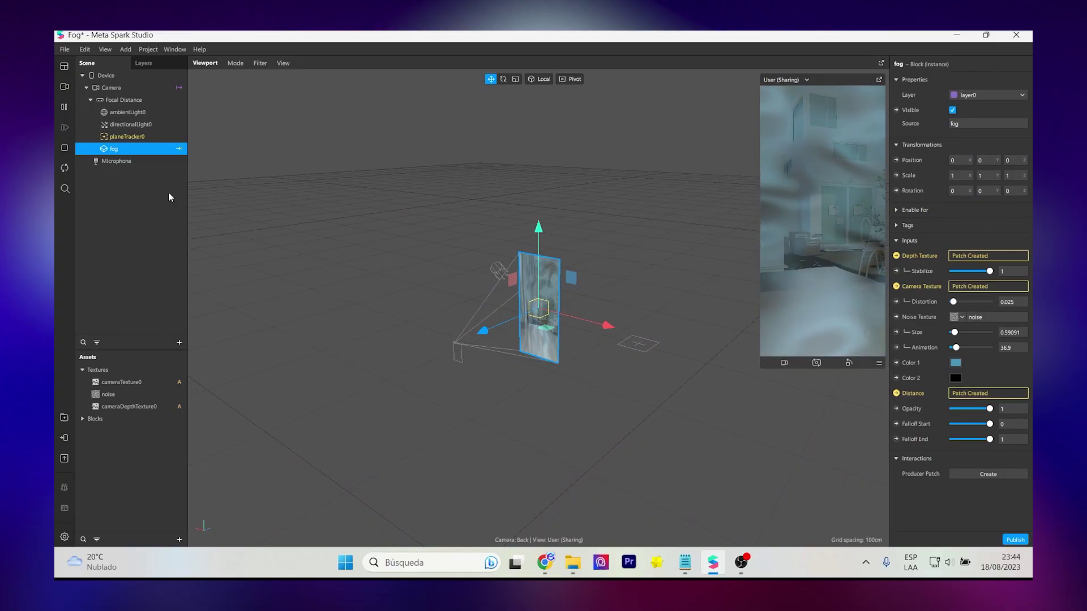
# Step: Deselect the fog and insert a face tracker into the scene
pyautogui.click(154, 193)
pyautogui.click(179, 343)
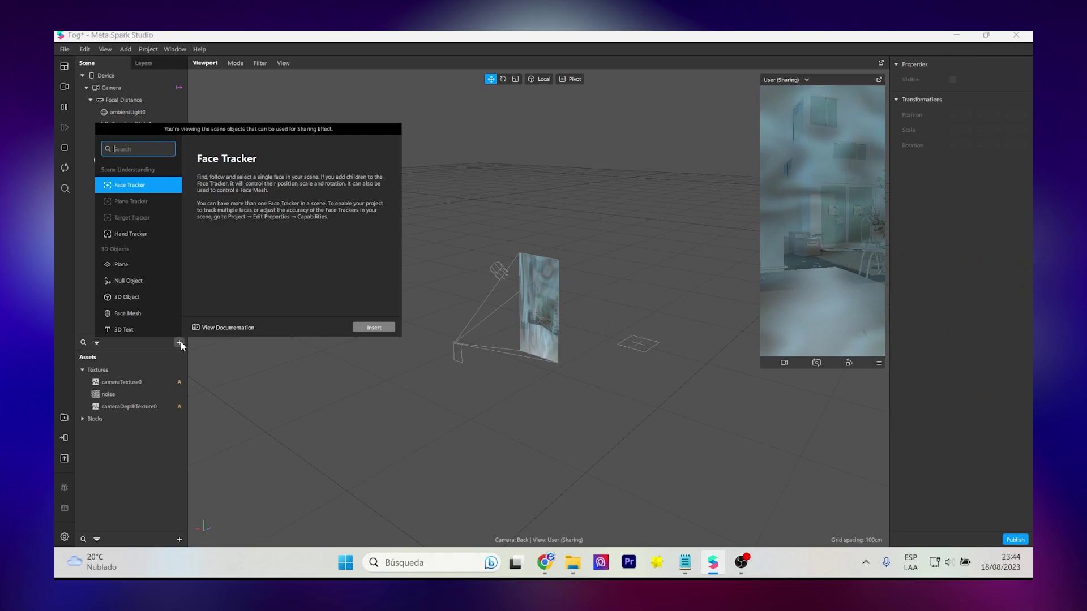
pyautogui.click(372, 326)
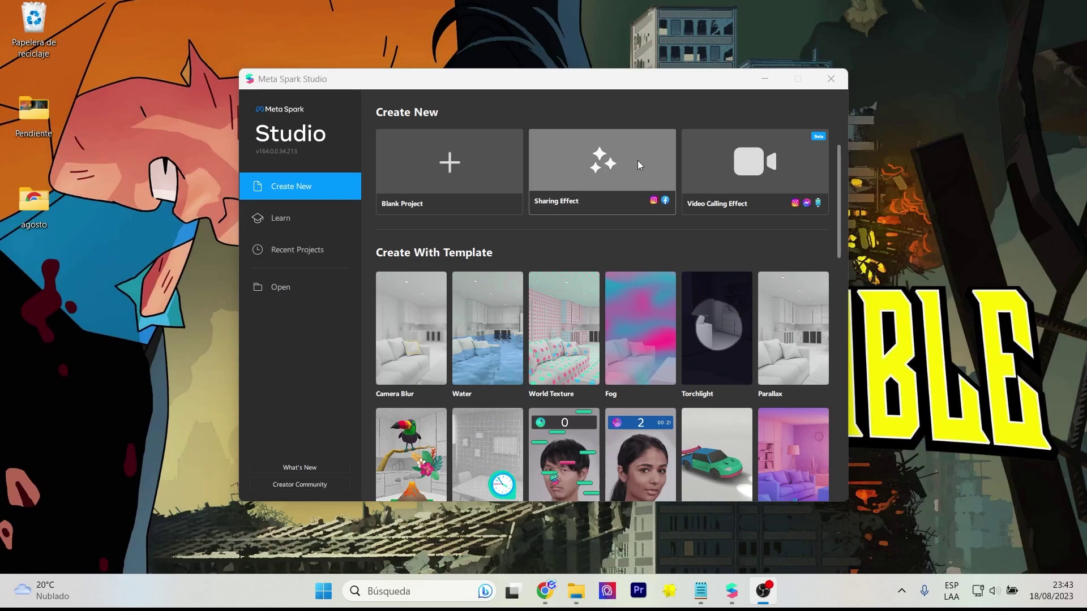
# Step: Create a Fog template project, maximize the window, enlarge the Simulator and select fog
pyautogui.click(640, 335)
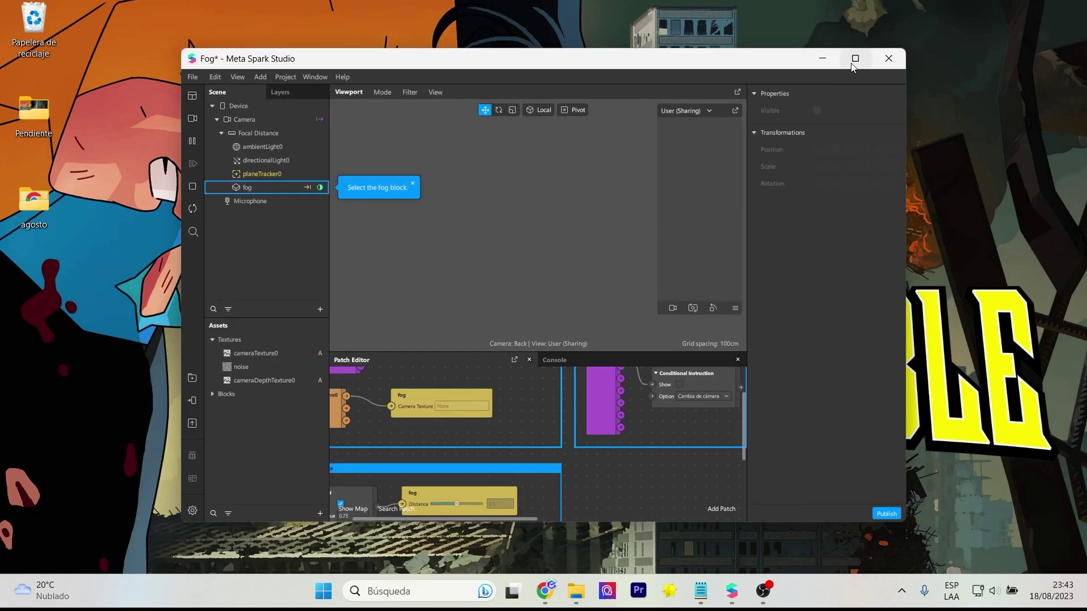
pyautogui.click(855, 58)
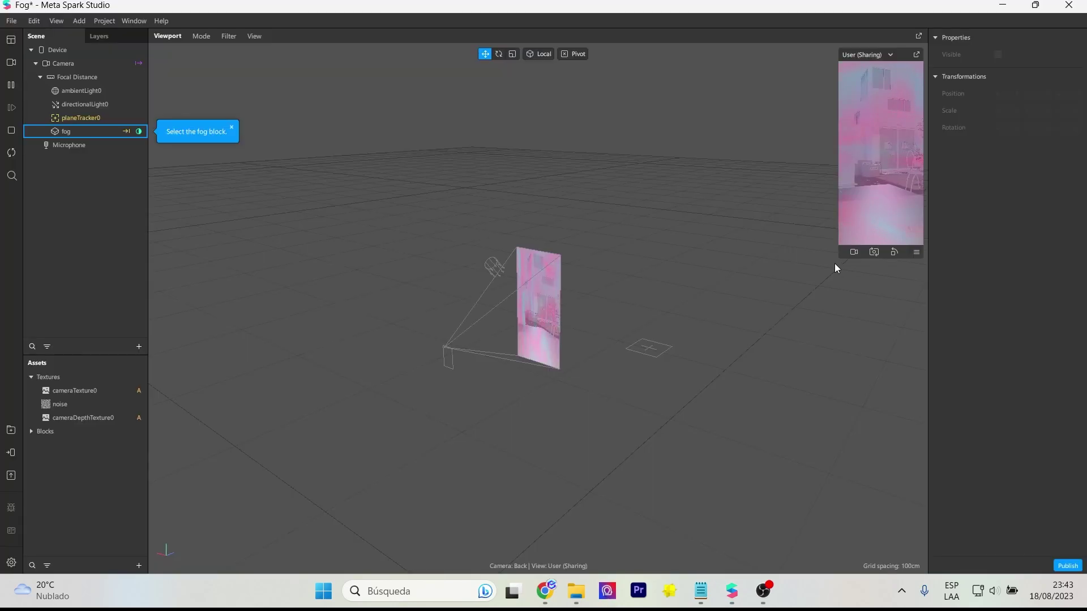
pyautogui.moveTo(834, 263); pyautogui.dragTo(783, 374)
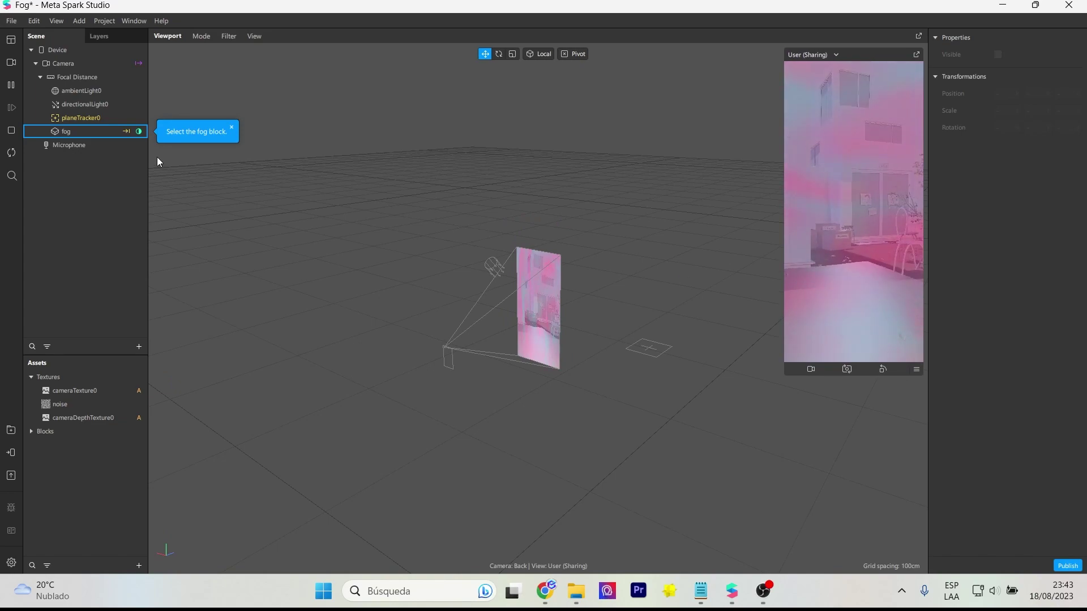
pyautogui.click(81, 131)
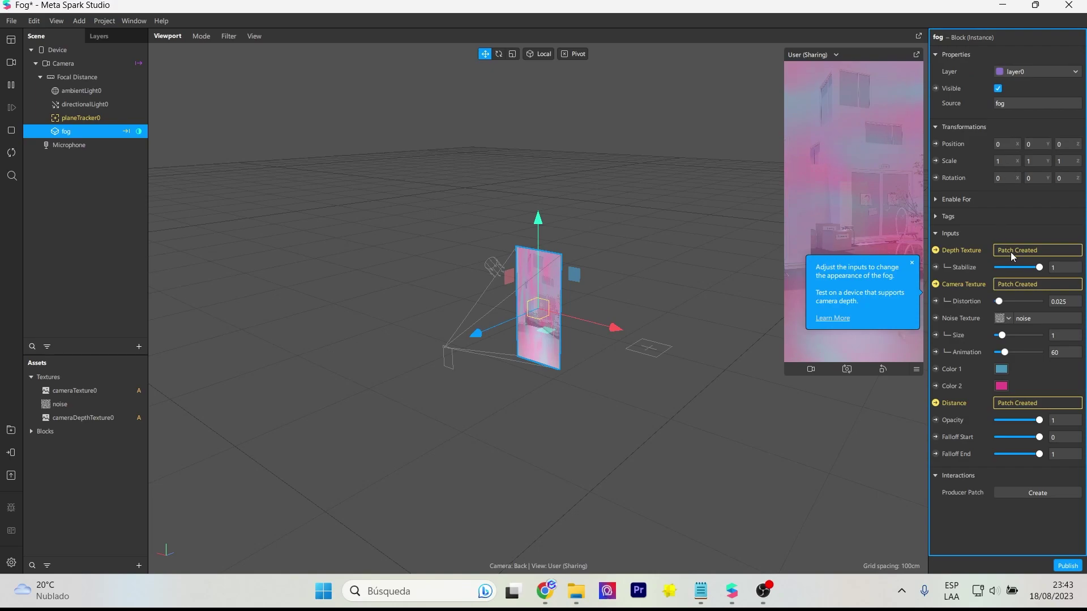
# Step: Try the fog's Stabilize, Distortion, Size and Animation, ending at Size 0.59091 and Animation 36.9
pyautogui.moveTo(1020, 270); pyautogui.dragTo(1011, 266)
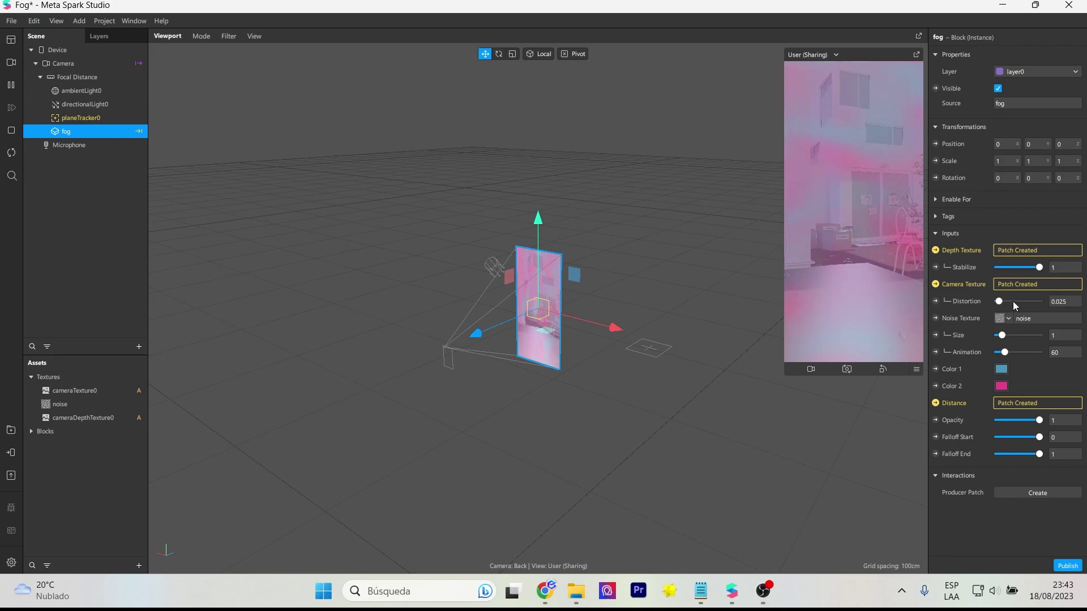
pyautogui.moveTo(1014, 304); pyautogui.dragTo(1032, 304)
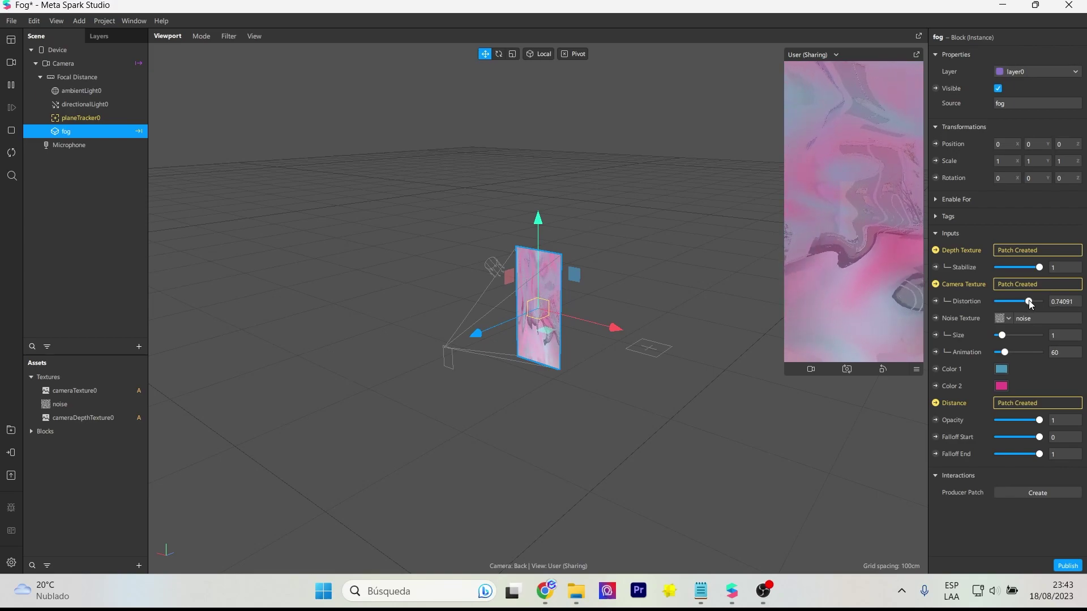
pyautogui.click(1001, 306)
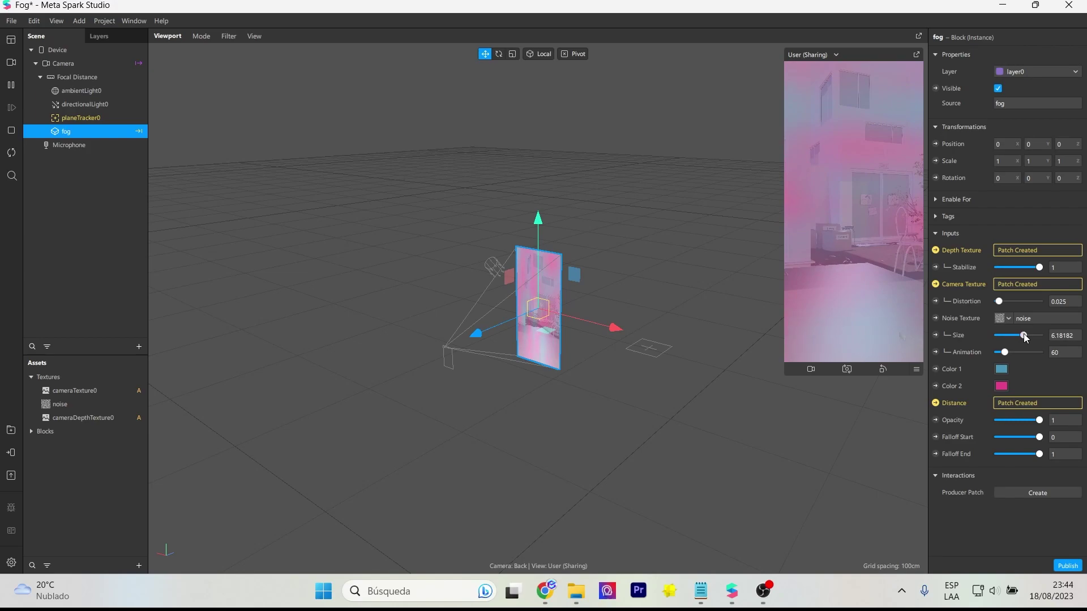
pyautogui.moveTo(1028, 334); pyautogui.dragTo(996, 339)
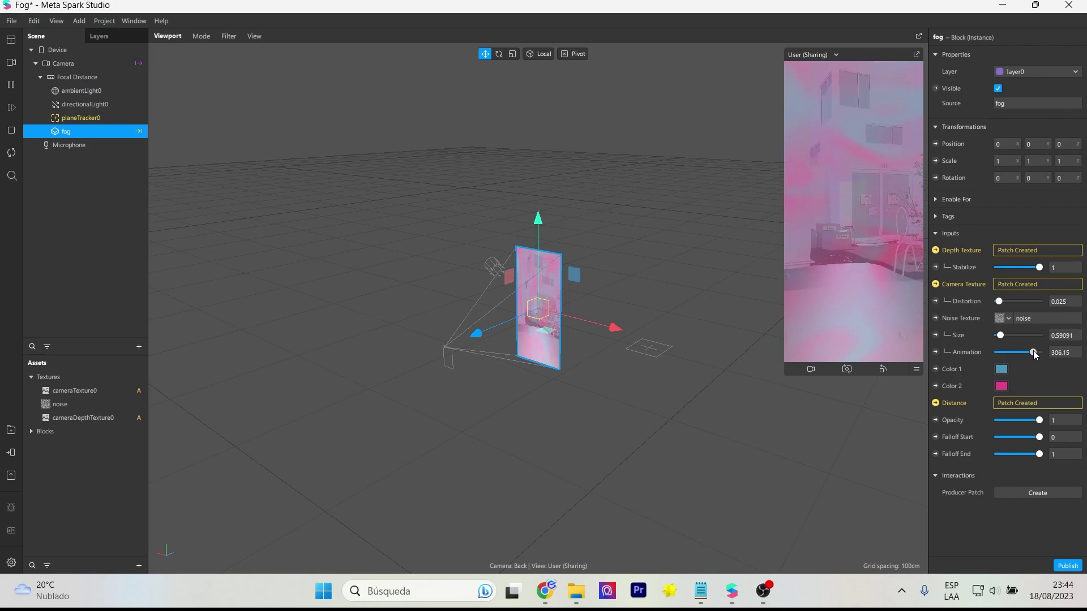
pyautogui.moveTo(1023, 352); pyautogui.dragTo(1033, 354)
pyautogui.click(998, 352)
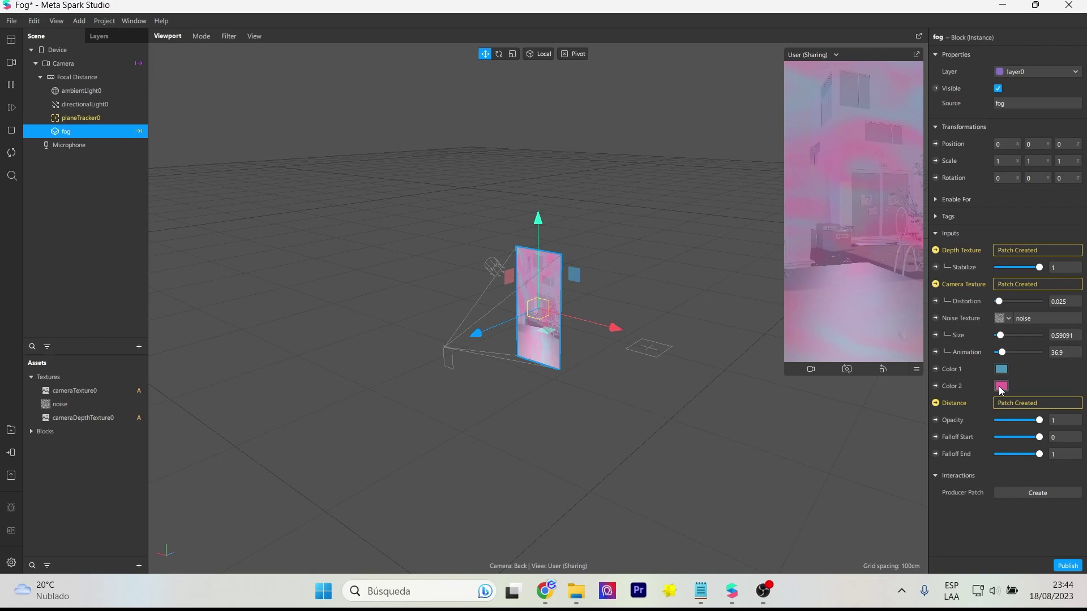
# Step: Set the fog's Color 2 swatch to black
pyautogui.click(1002, 386)
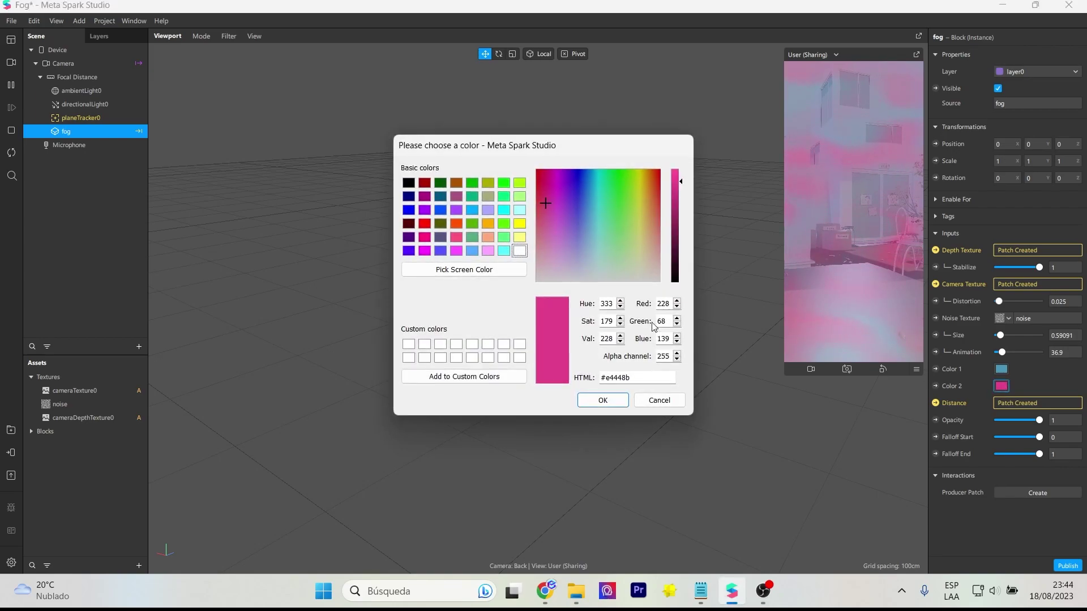
pyautogui.click(408, 183)
pyautogui.click(604, 401)
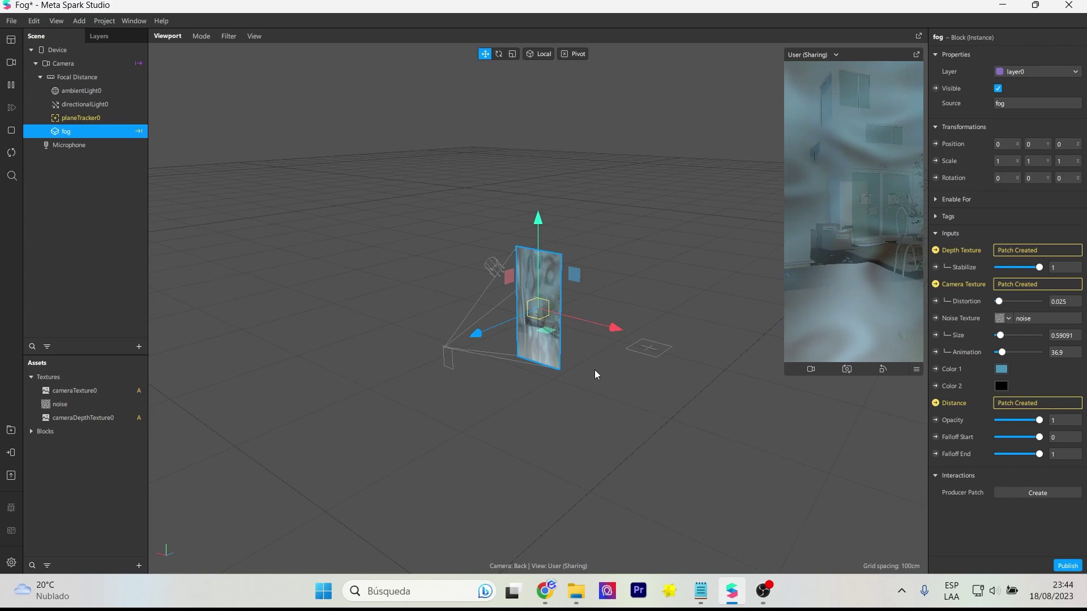
# Step: Insert a Face Tracker (faceTracker0) into the scene
pyautogui.click(111, 181)
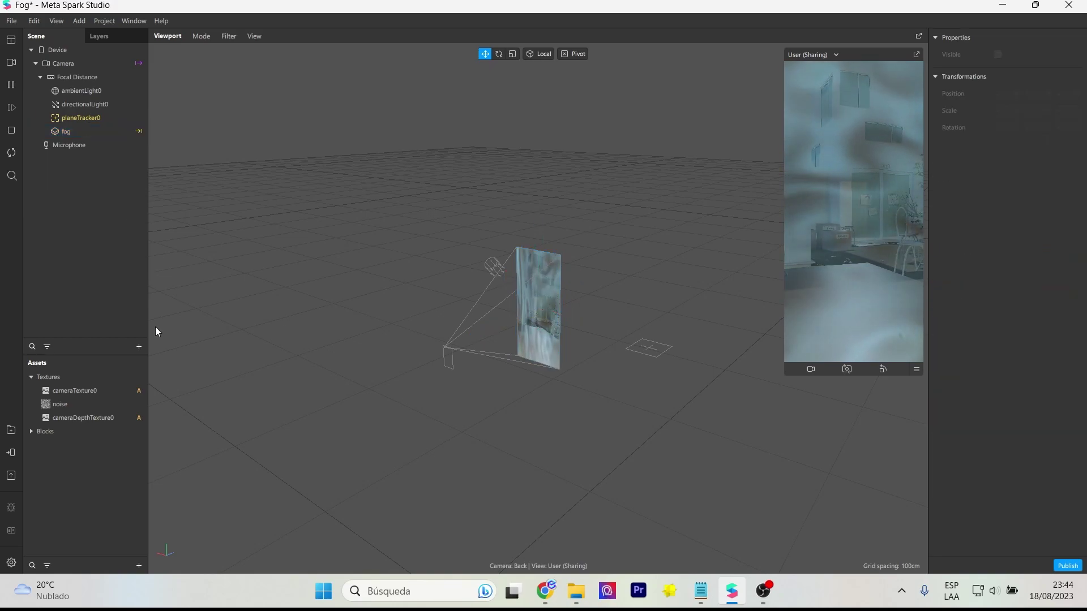
pyautogui.click(139, 347)
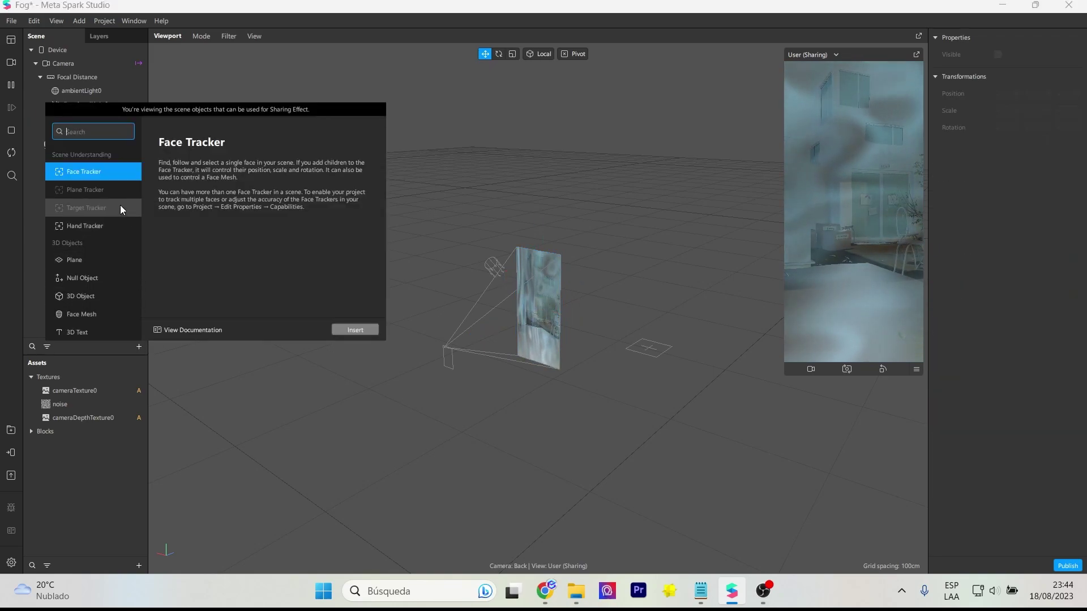
pyautogui.click(355, 328)
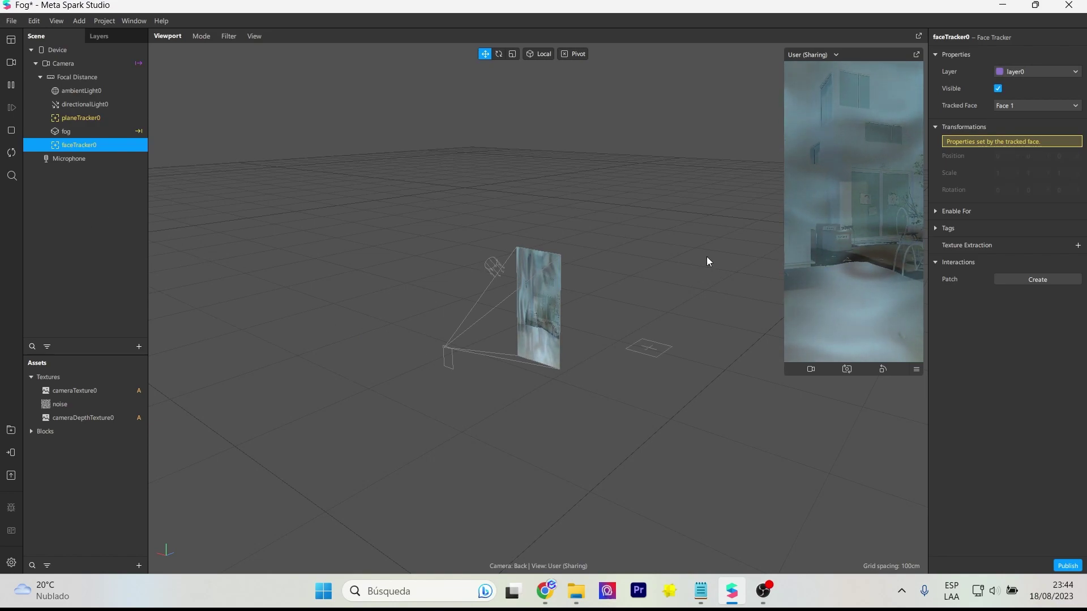
# Step: Preview the effect on a Real-Time Simulation face video
pyautogui.click(11, 63)
pyautogui.scroll(1, 77, 250)
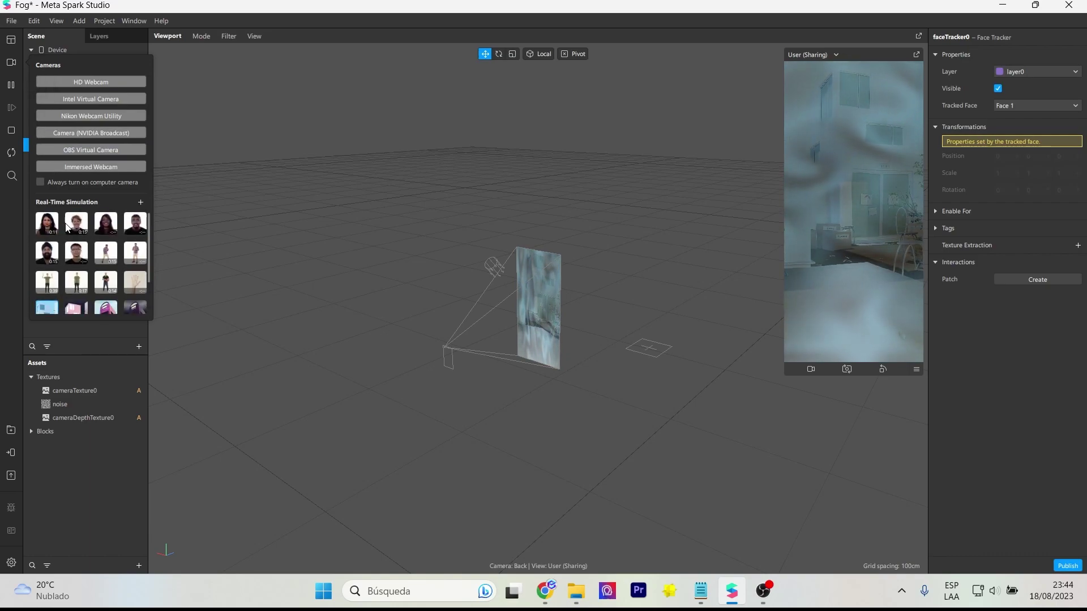
pyautogui.click(75, 227)
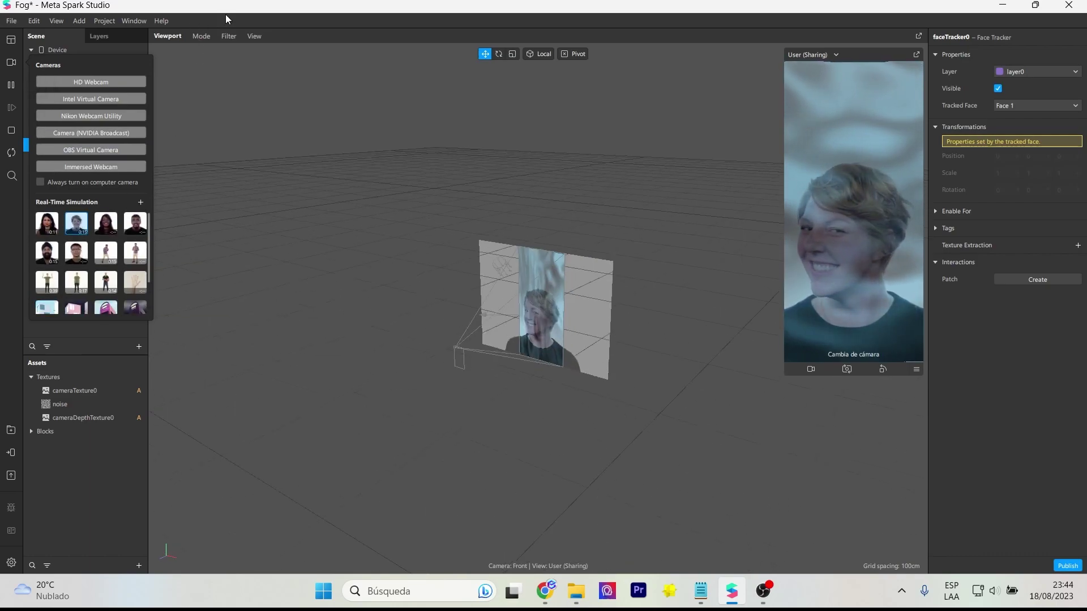
pyautogui.click(225, 16)
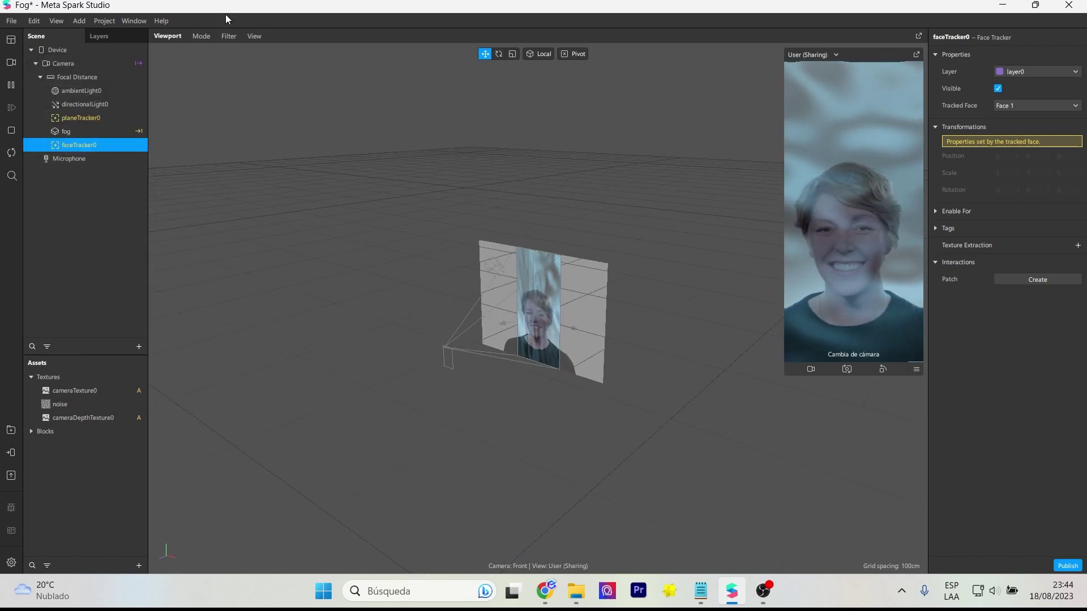
# Step: Search the AR Library for 'skull' and show all results
pyautogui.click(9, 436)
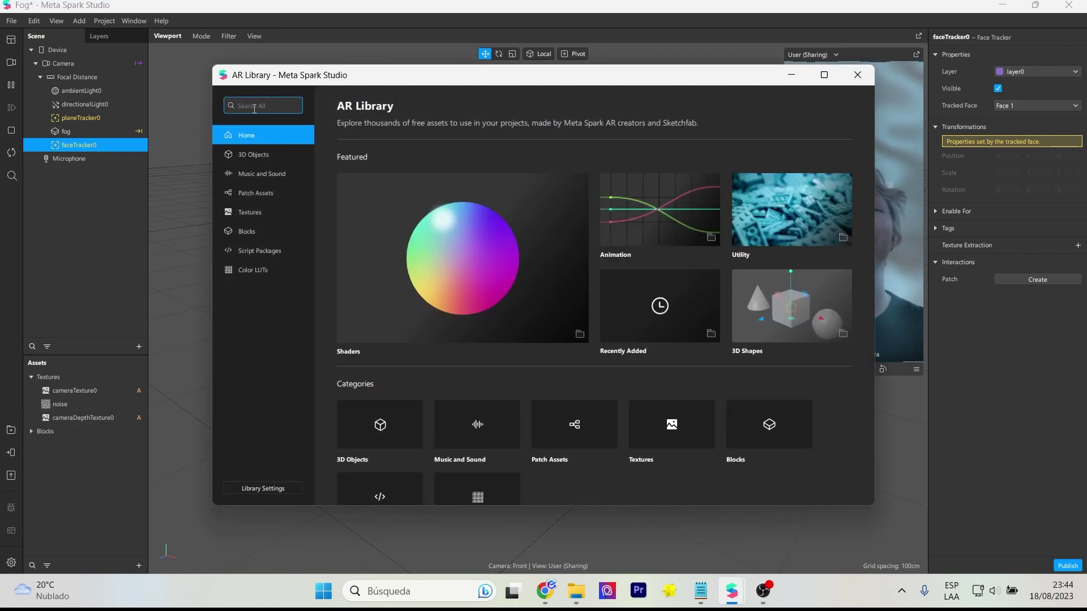
pyautogui.write('s')
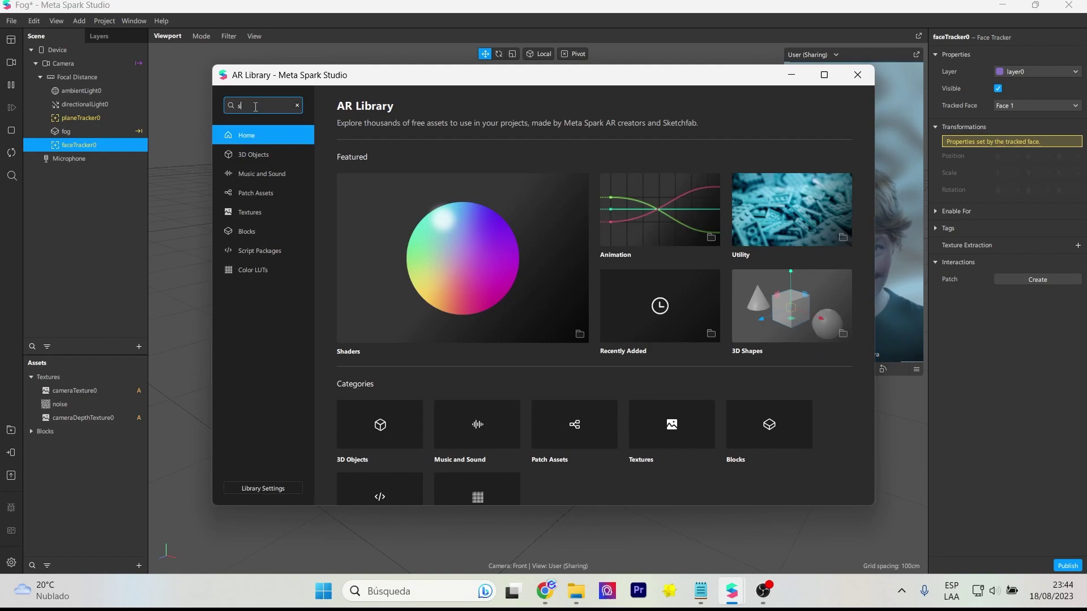
pyautogui.write('kull')
pyautogui.press('Return')
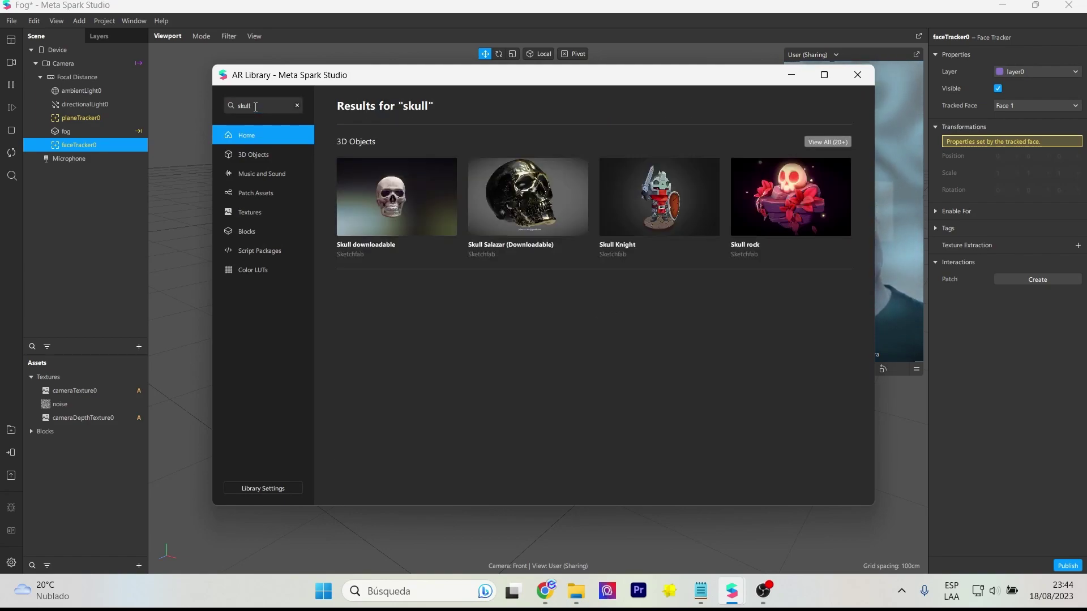
pyautogui.click(825, 142)
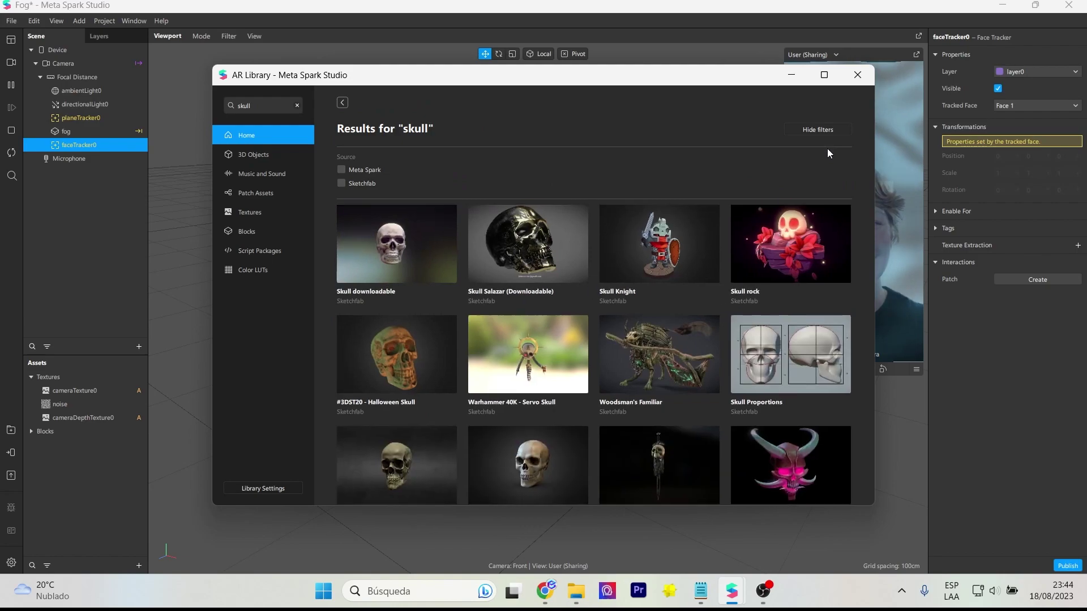
pyautogui.scroll(-2, 796, 209)
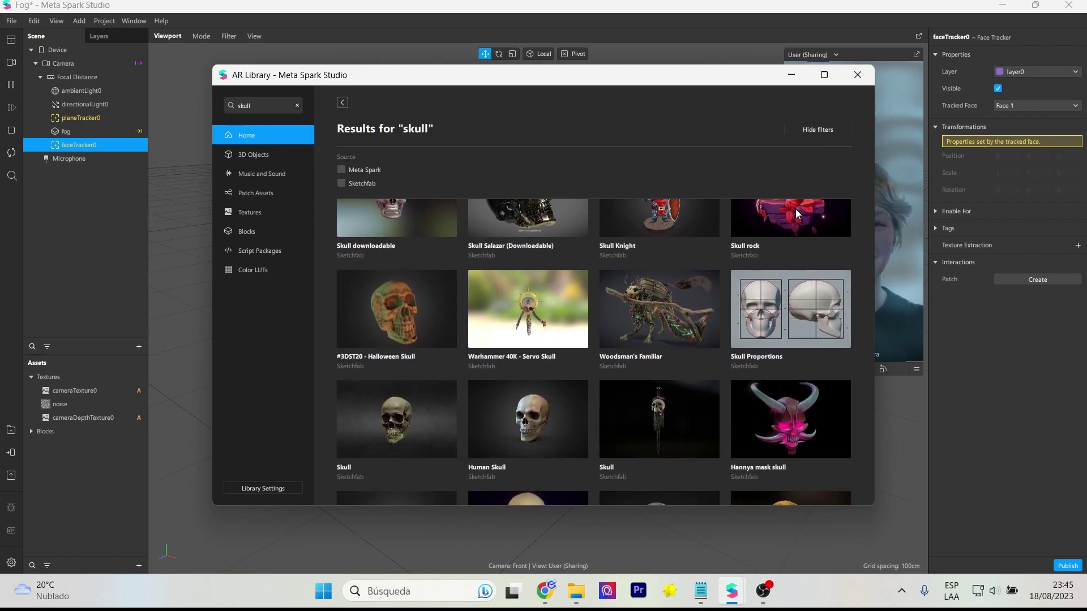
pyautogui.scroll(-3, 813, 341)
# Step: Import the free Hannya mask skull and place it under faceTracker0
pyautogui.click(793, 281)
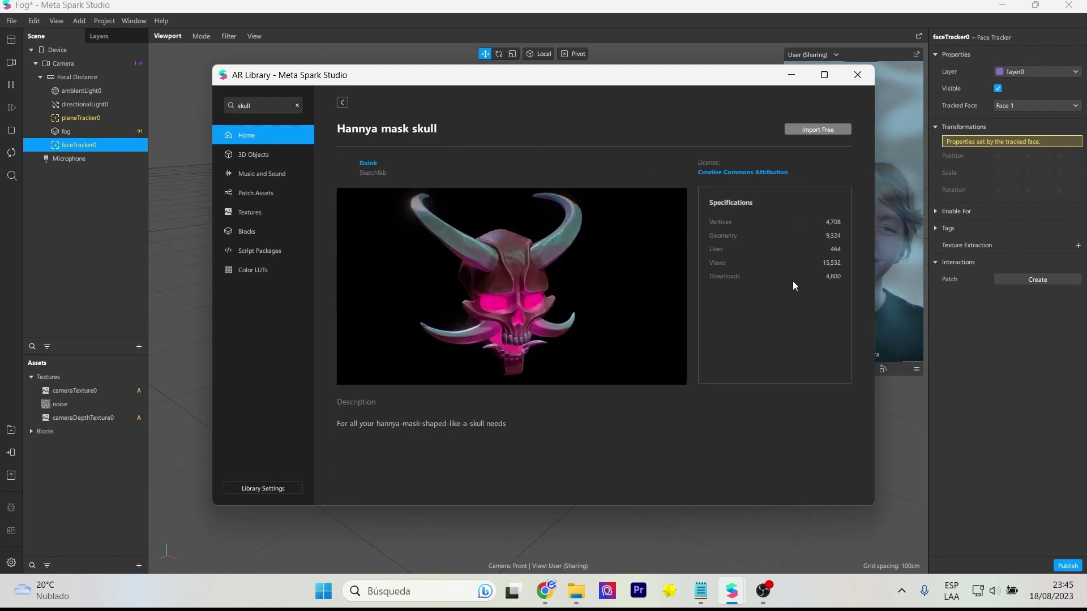
pyautogui.click(806, 128)
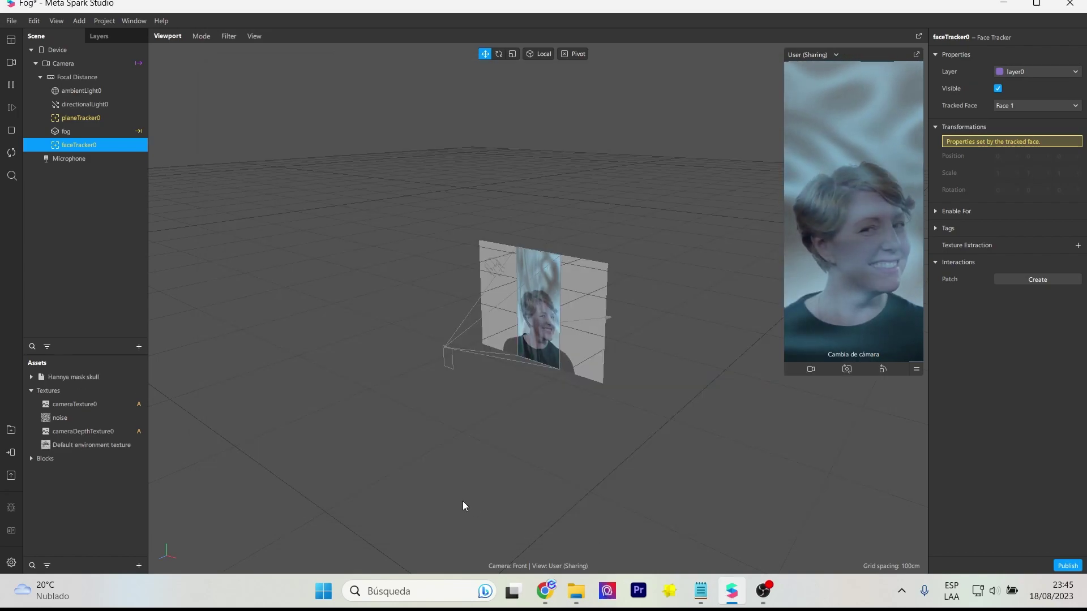
pyautogui.moveTo(89, 379); pyautogui.dragTo(104, 145)
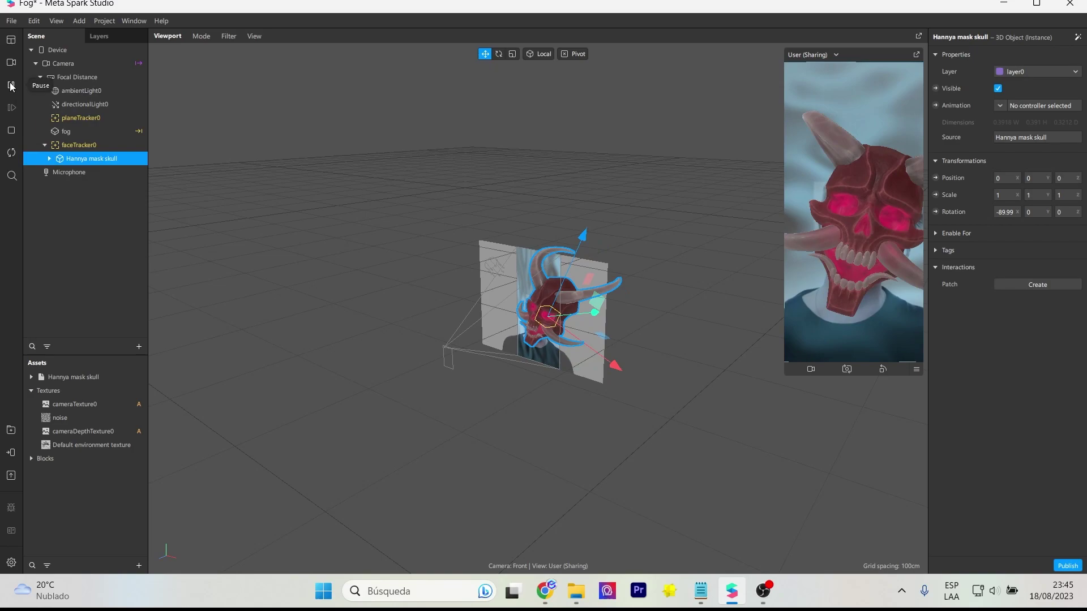
# Step: Pause on a face pose and move the mask to Y -0.016, Z -0.110
pyautogui.press('f')
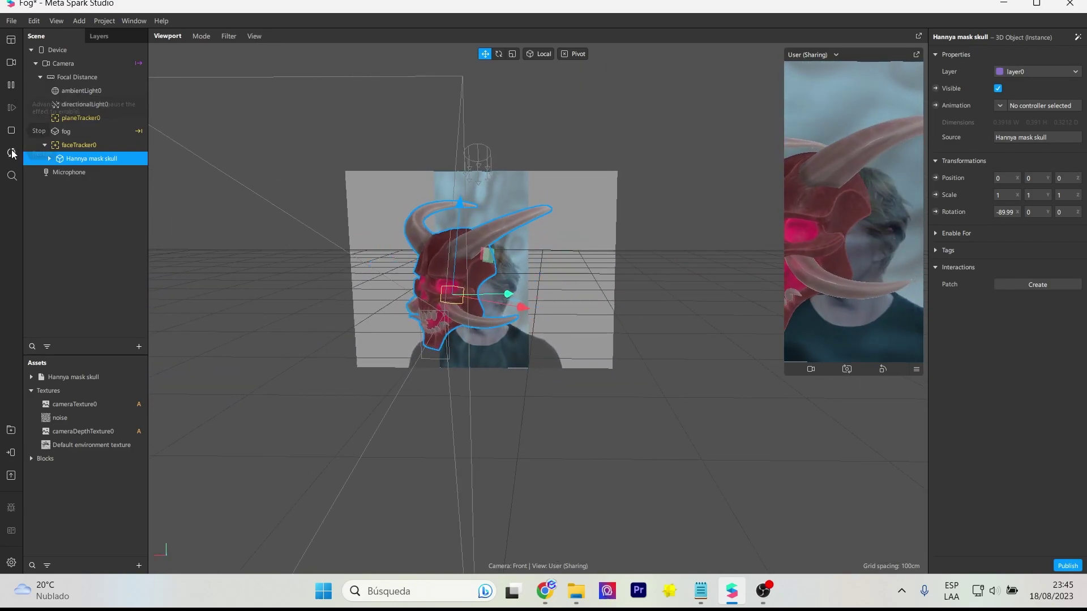
pyautogui.click(10, 86)
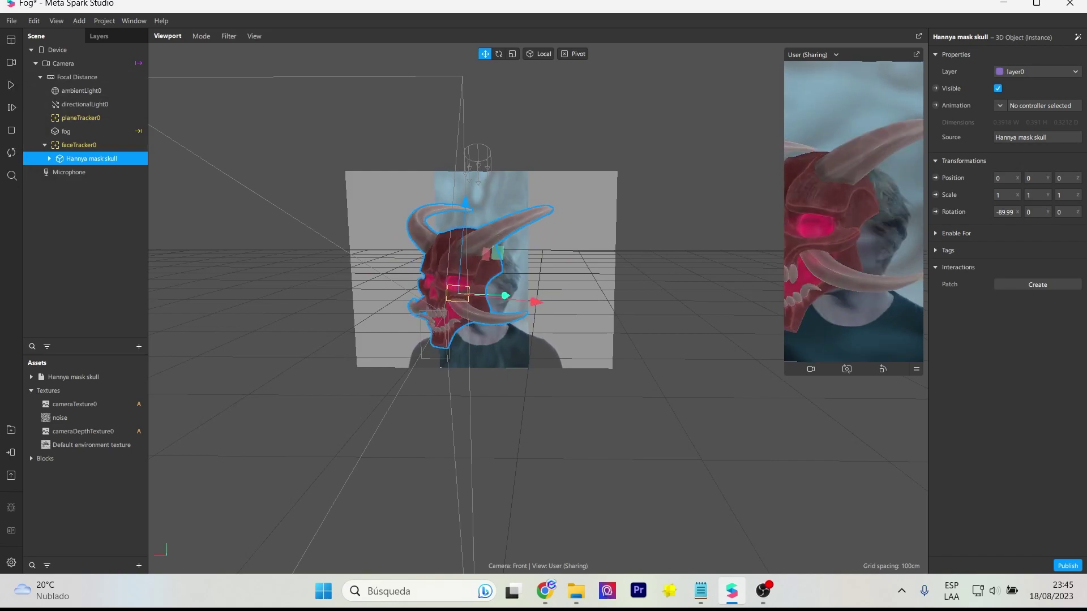
pyautogui.click(10, 84)
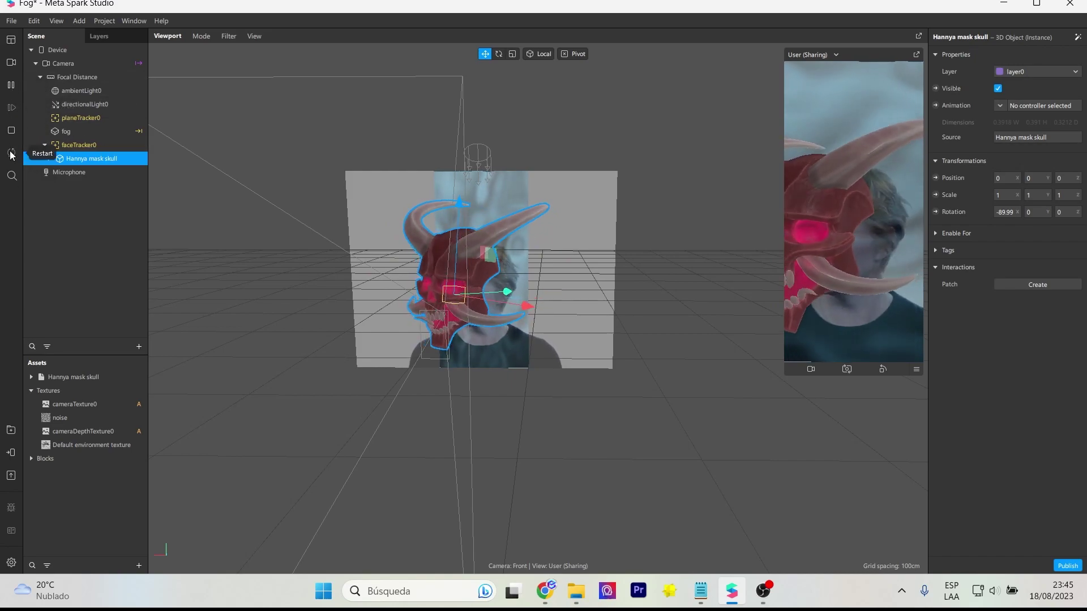
pyautogui.click(11, 86)
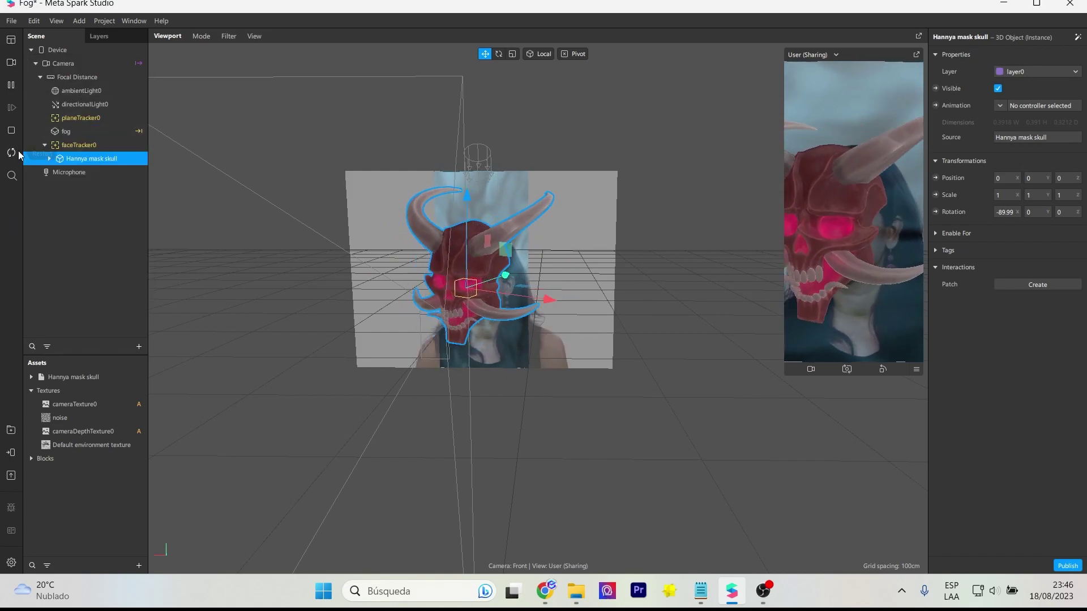
pyautogui.click(12, 90)
pyautogui.moveTo(432, 443); pyautogui.dragTo(566, 382)
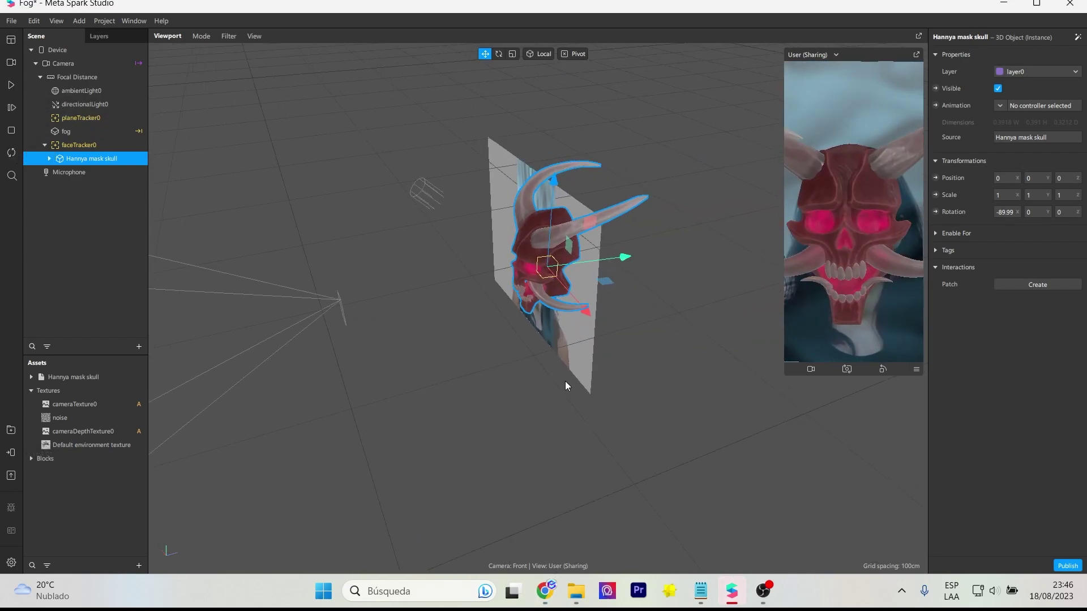
pyautogui.moveTo(624, 259); pyautogui.dragTo(657, 243)
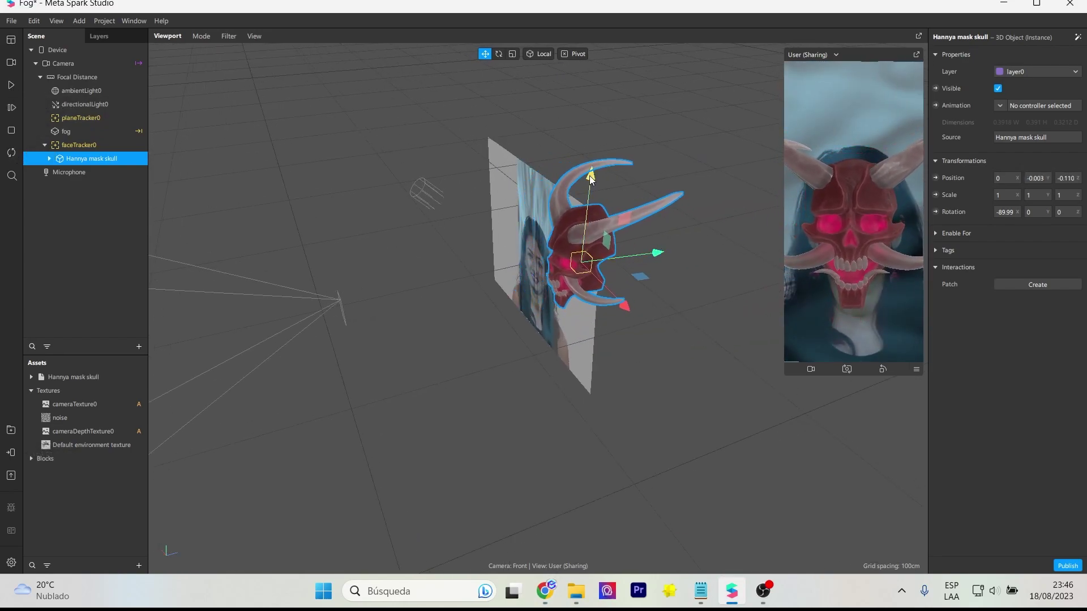
pyautogui.moveTo(587, 177); pyautogui.dragTo(586, 181)
pyautogui.click(9, 84)
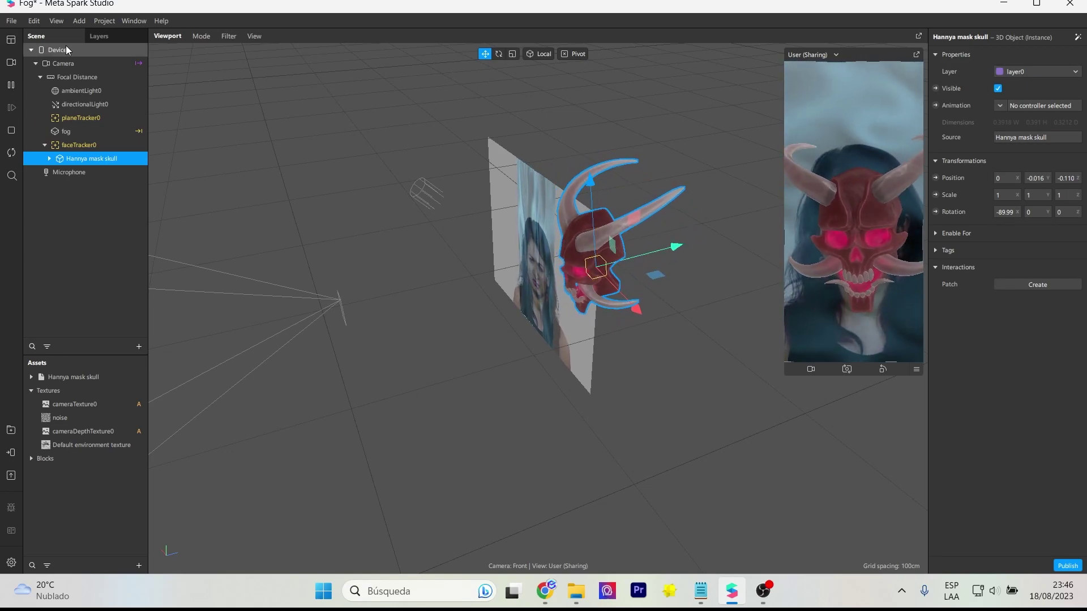
# Step: Show the Patch Editor, make it taller, and pan to the fog patch groups
pyautogui.click(104, 21)
pyautogui.moveTo(56, 20)
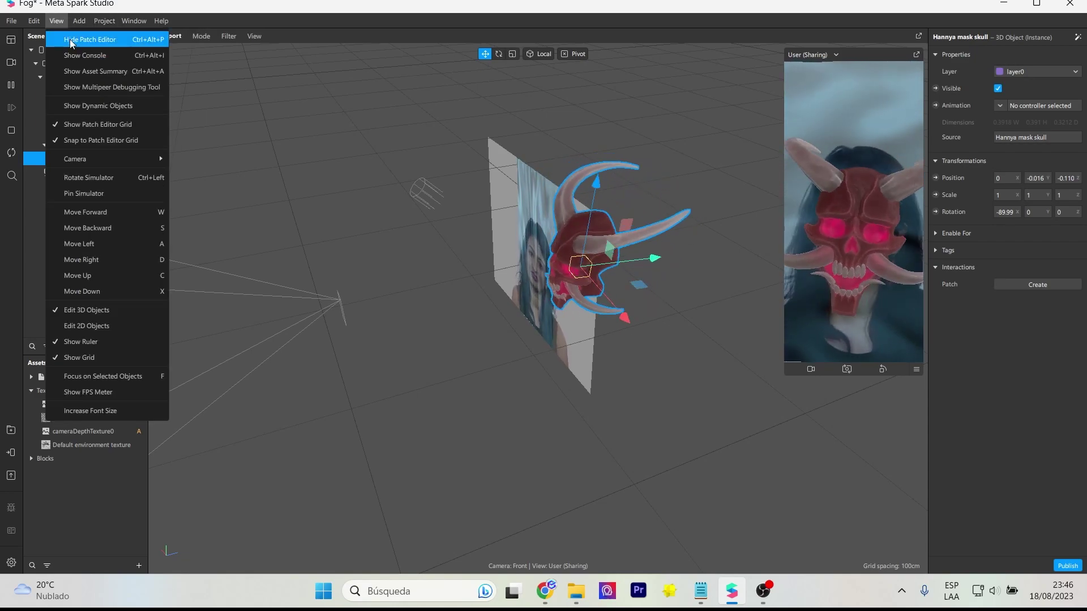
pyautogui.click(70, 39)
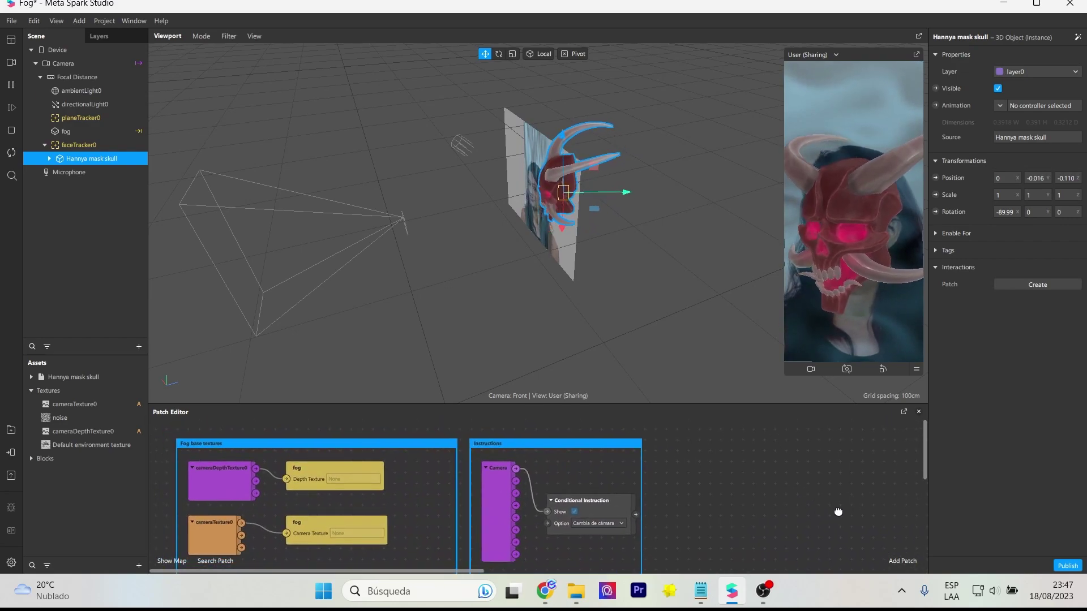
pyautogui.moveTo(679, 404); pyautogui.dragTo(683, 394)
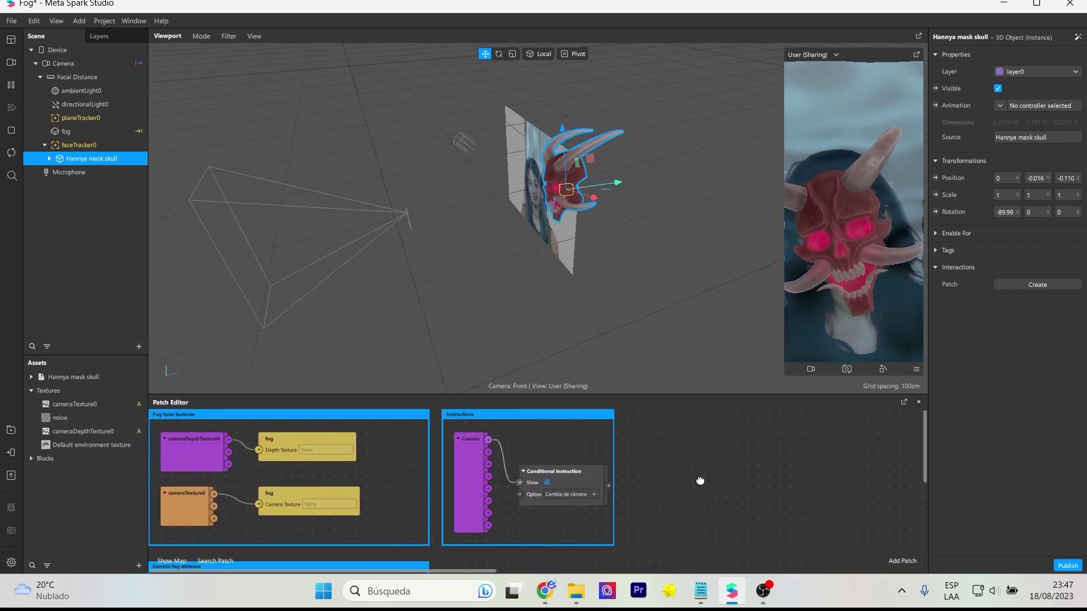
pyautogui.moveTo(715, 482); pyautogui.dragTo(599, 472)
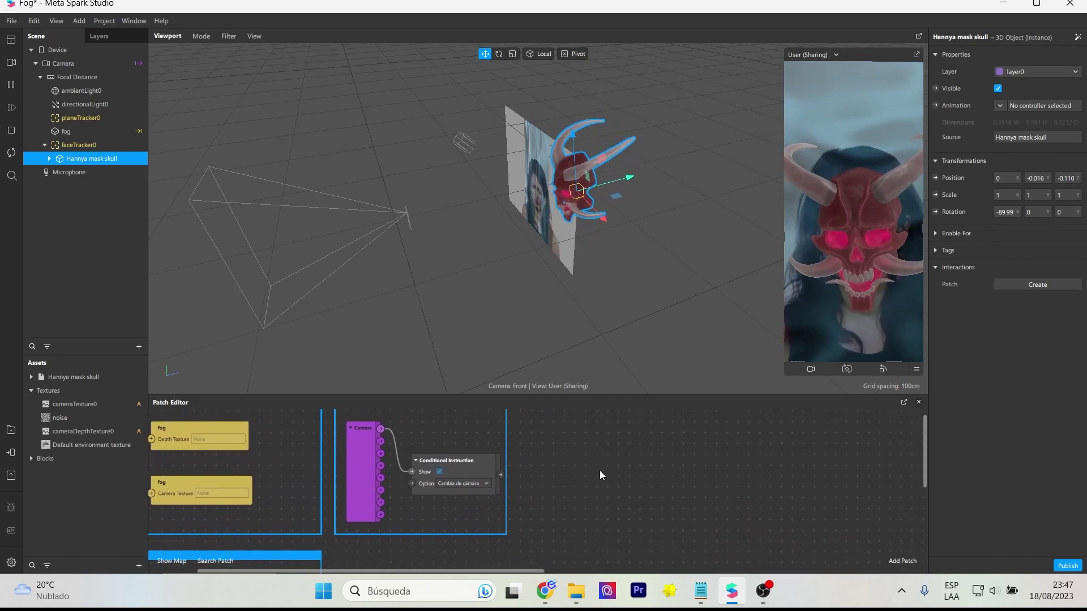
# Step: Browse the AR Library's Shaders collection down to Sobel Filter
pyautogui.click(11, 430)
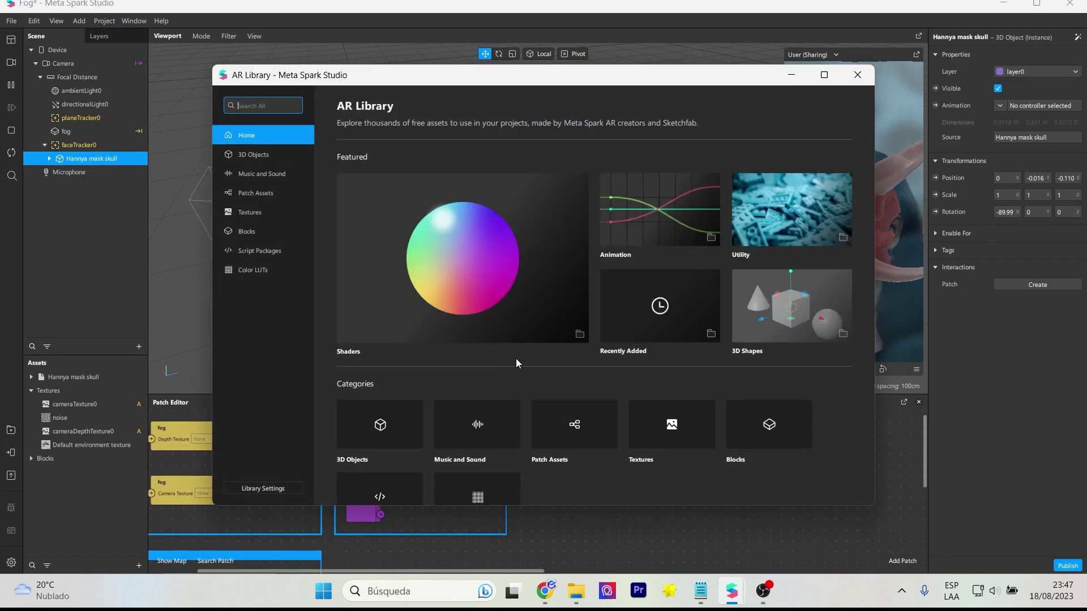
pyautogui.click(465, 264)
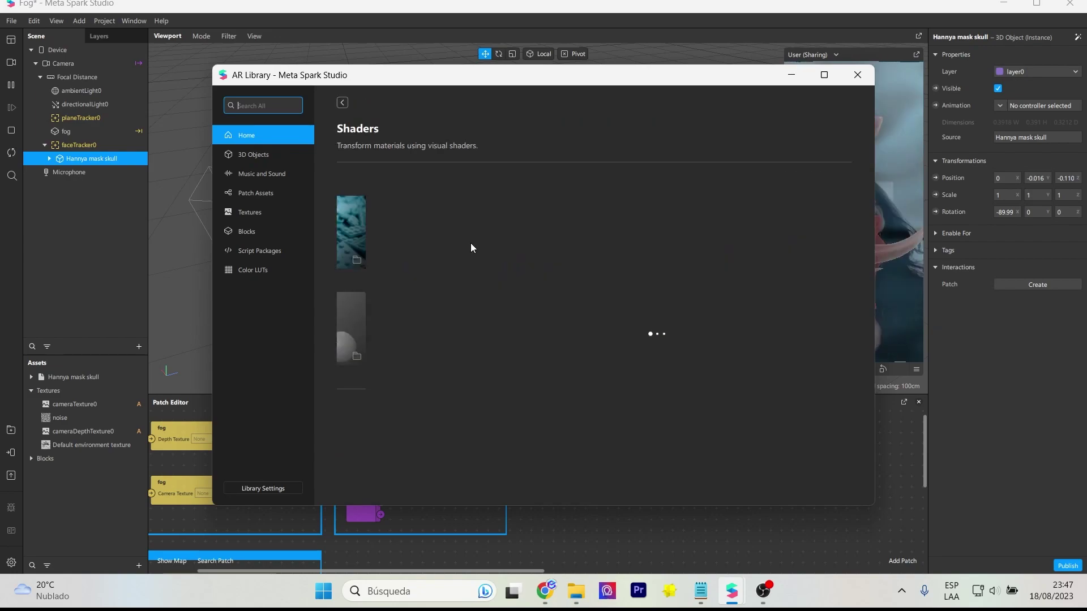
pyautogui.scroll(-5, 759, 305)
pyautogui.scroll(-3, 757, 301)
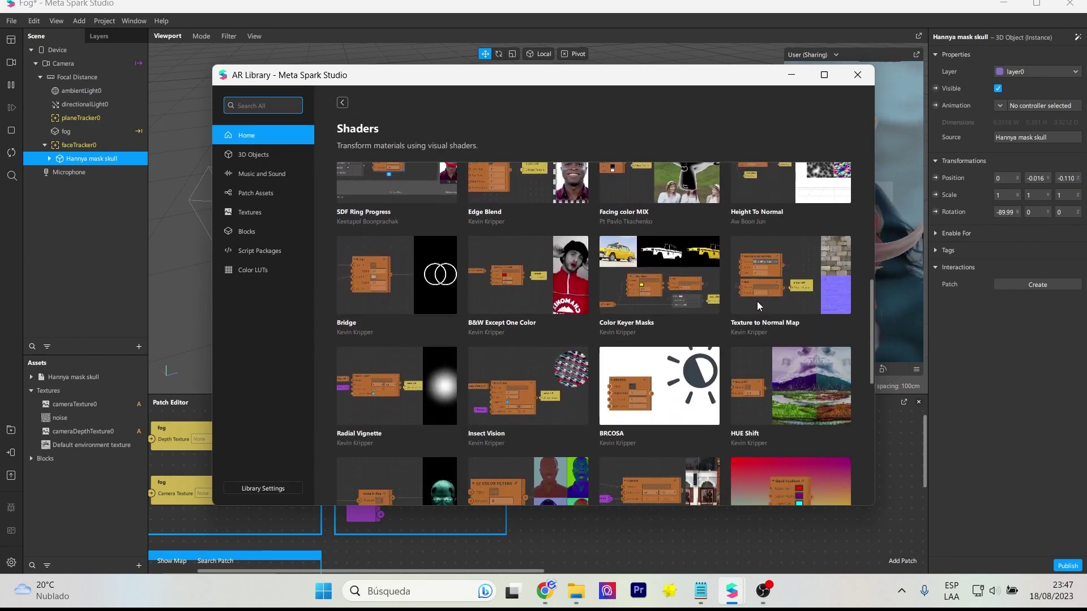
pyautogui.scroll(-3, 756, 302)
pyautogui.scroll(-3, 756, 301)
pyautogui.scroll(-2, 732, 311)
pyautogui.scroll(-2, 731, 316)
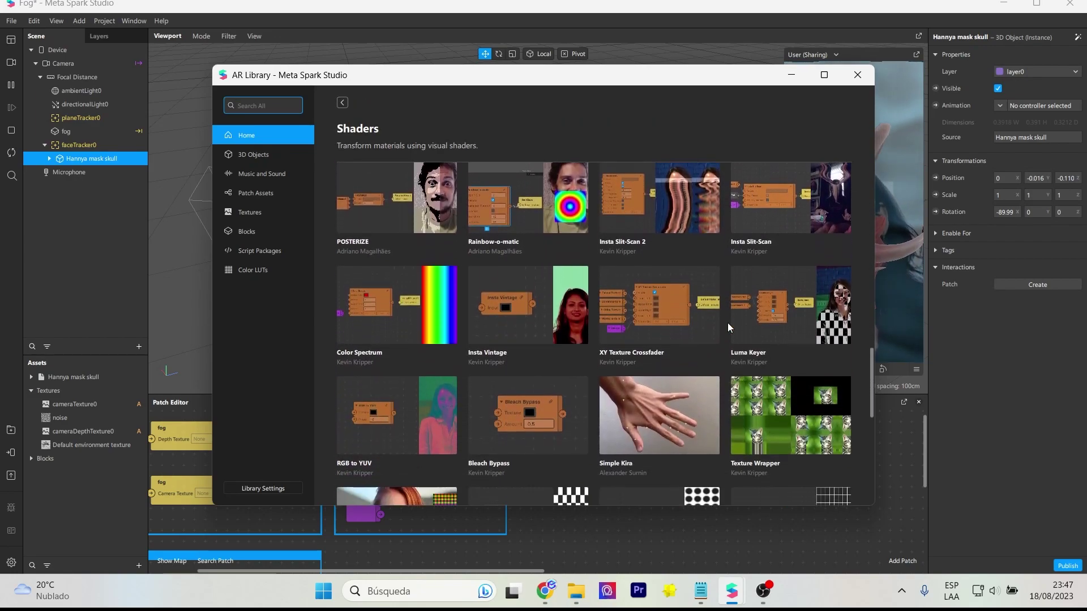
pyautogui.scroll(-3, 728, 327)
pyautogui.scroll(-3, 729, 326)
pyautogui.scroll(-3, 729, 327)
pyautogui.scroll(-3, 728, 323)
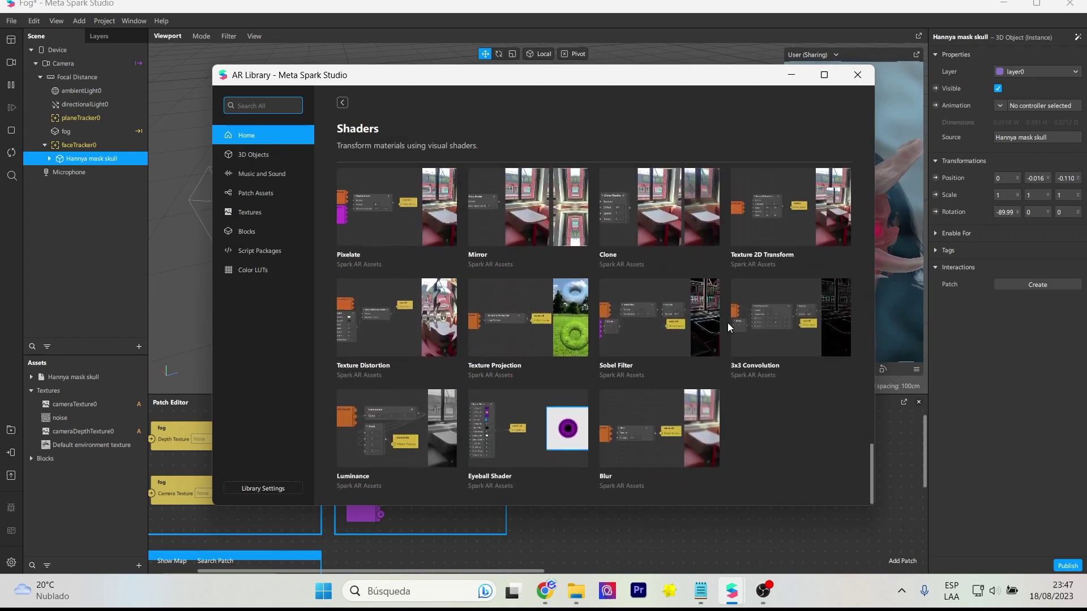
# Step: Import the free Sobel Filter shader and close the AR Library
pyautogui.click(652, 313)
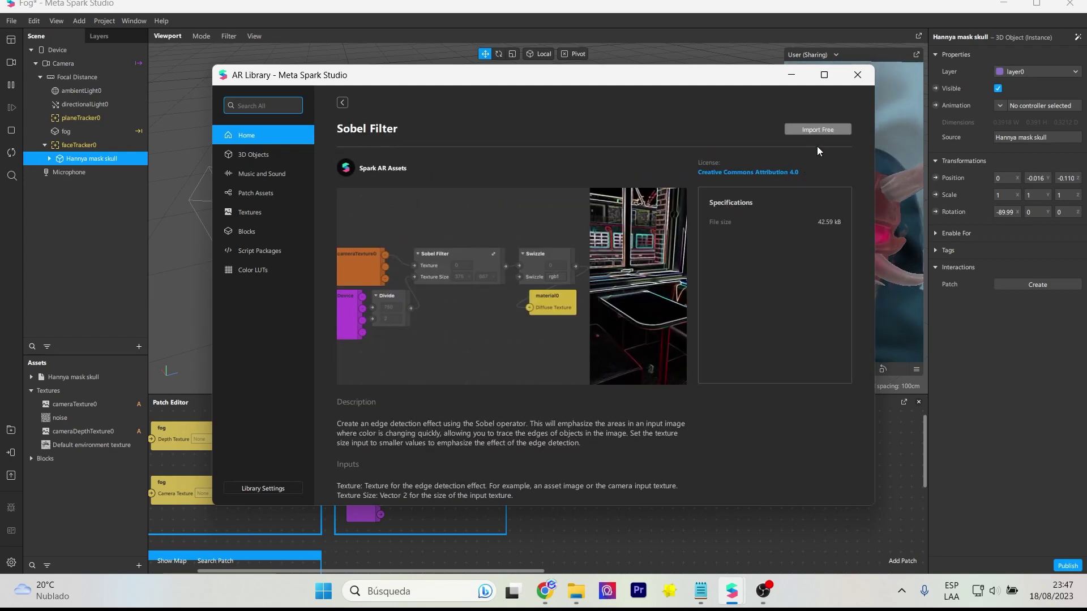
pyautogui.click(820, 129)
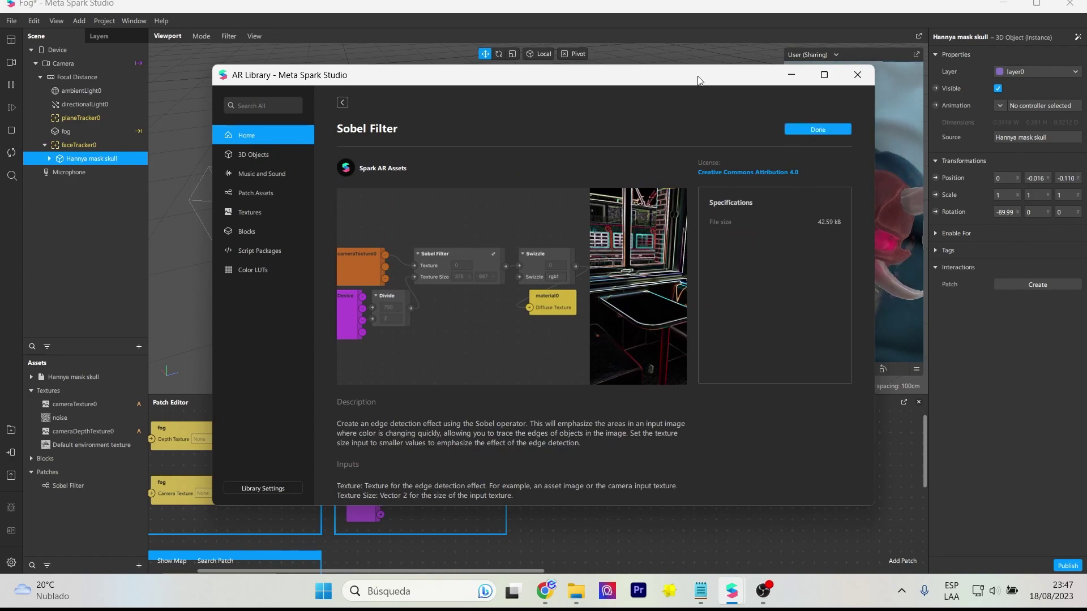
pyautogui.click(858, 74)
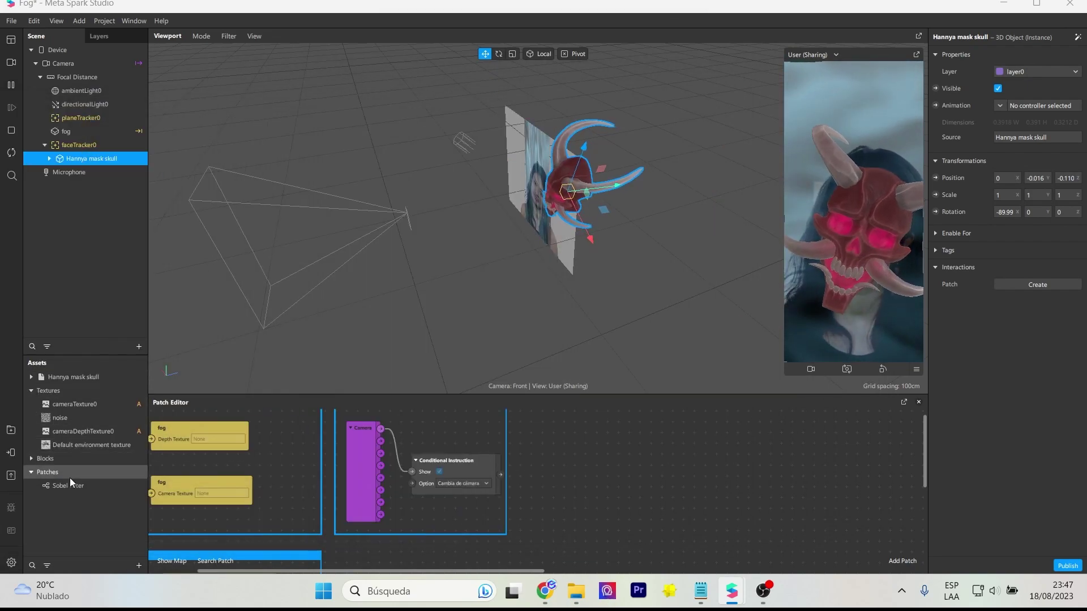
# Step: Add the Sobel Filter patch to the graph and position it
pyautogui.moveTo(68, 486)
pyautogui.mouseDown()
pyautogui.moveTo(762, 476)
pyautogui.moveTo(712, 426)
pyautogui.mouseUp()
pyautogui.scroll(2, 736, 518)
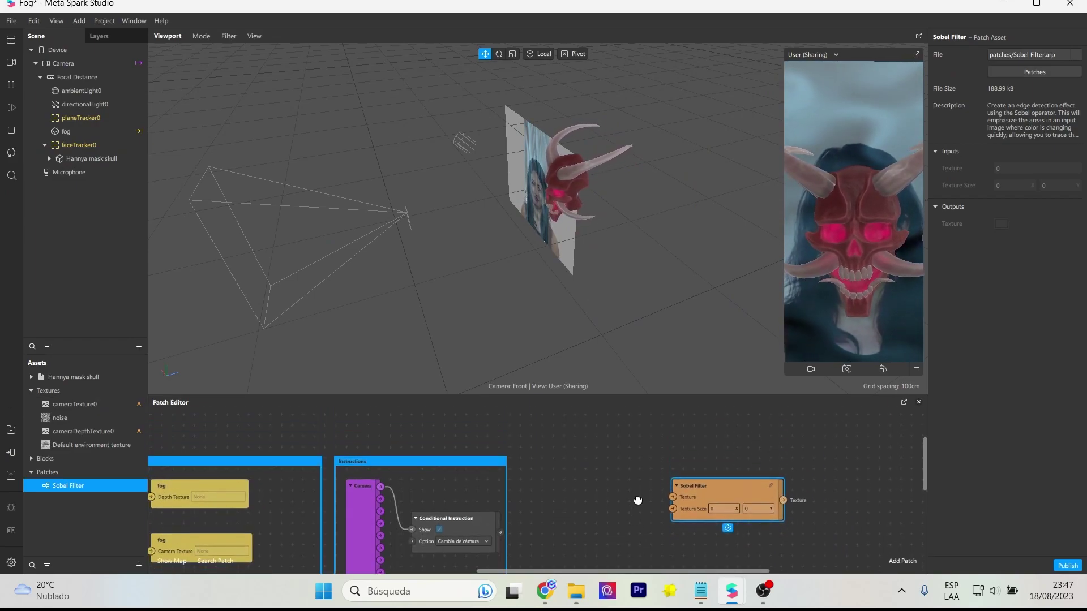
pyautogui.scroll(2, 708, 520)
pyautogui.moveTo(705, 521); pyautogui.dragTo(412, 448)
pyautogui.moveTo(279, 433)
pyautogui.mouseDown()
pyautogui.moveTo(417, 432)
pyautogui.moveTo(457, 446)
pyautogui.mouseUp()
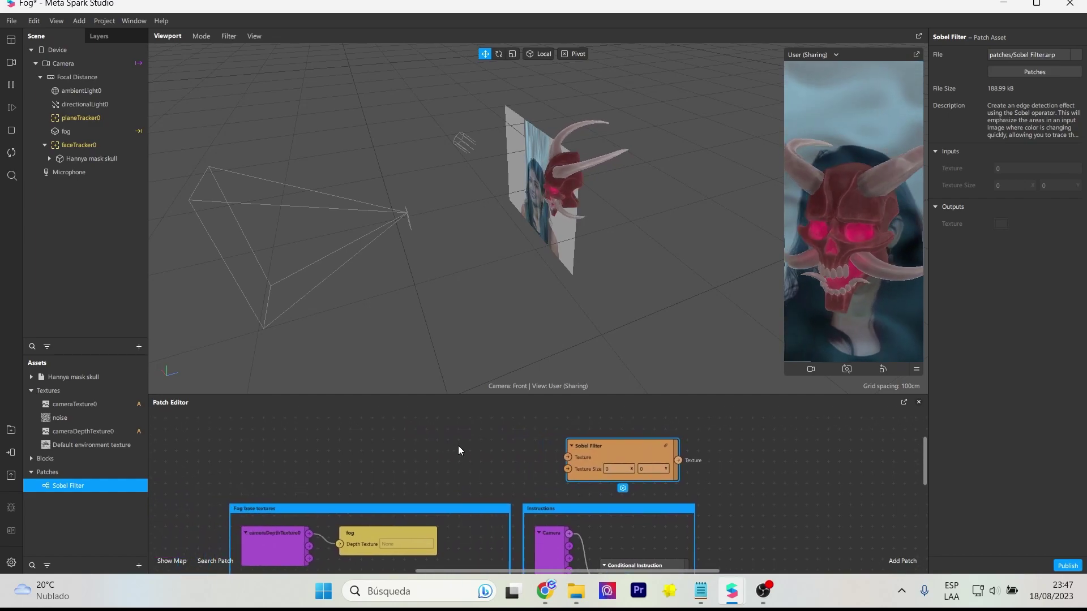
# Step: Create a patch for the mask's lambert1 base texture, right of Sobel Filter
pyautogui.click(31, 377)
pyautogui.click(58, 404)
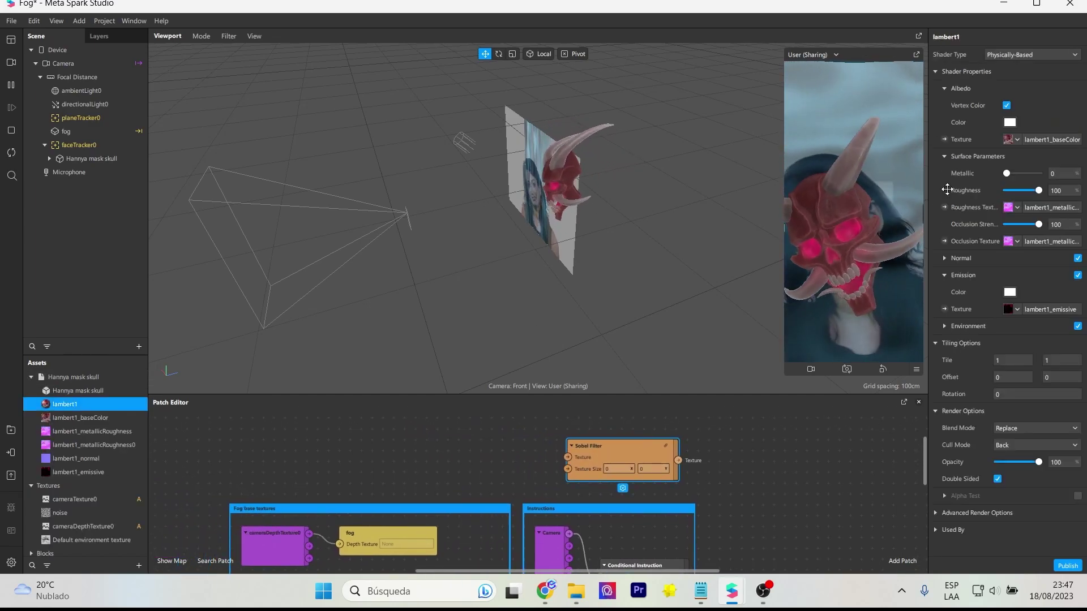
pyautogui.click(945, 139)
pyautogui.moveTo(587, 506); pyautogui.dragTo(849, 447)
pyautogui.click(749, 461)
# Step: Insert an rgb1 Swizzle between Sobel Filter and lambert1
pyautogui.doubleClick(750, 461)
pyautogui.write('s')
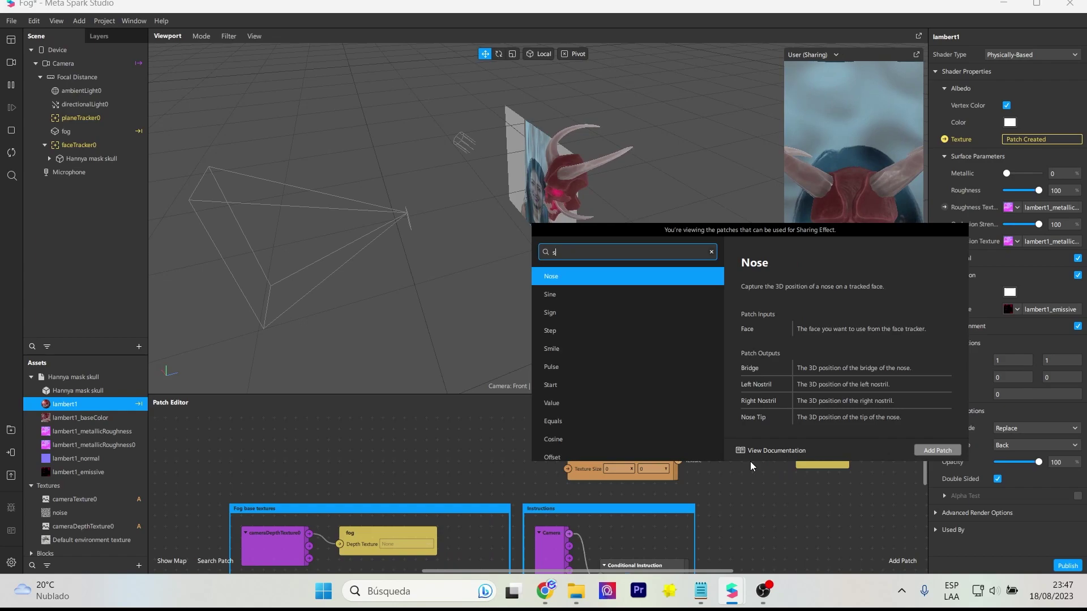
pyautogui.write('w')
pyautogui.click(631, 296)
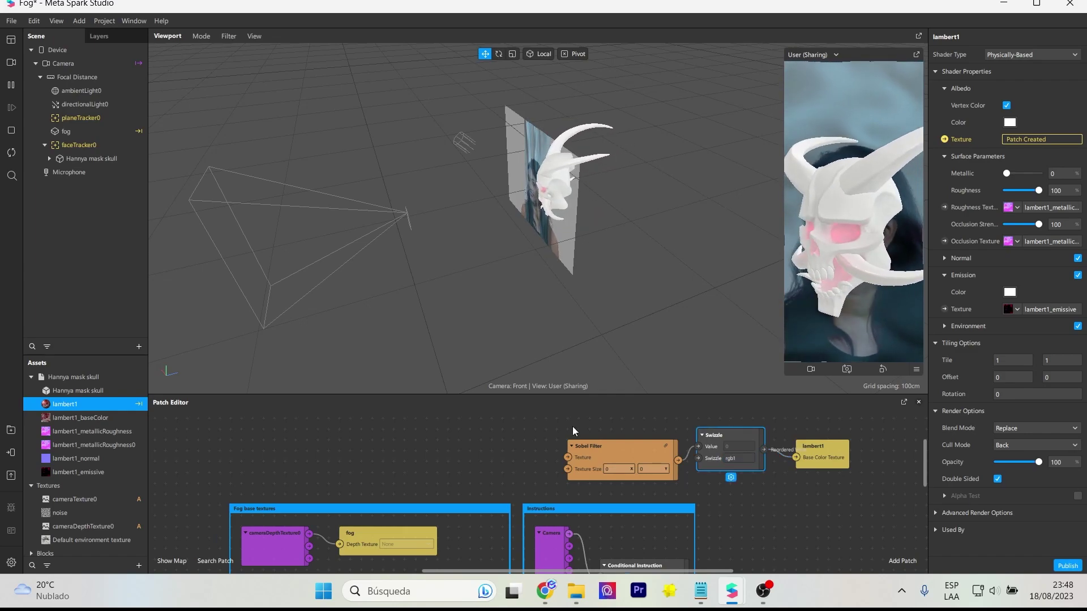
pyautogui.scroll(-2, 517, 446)
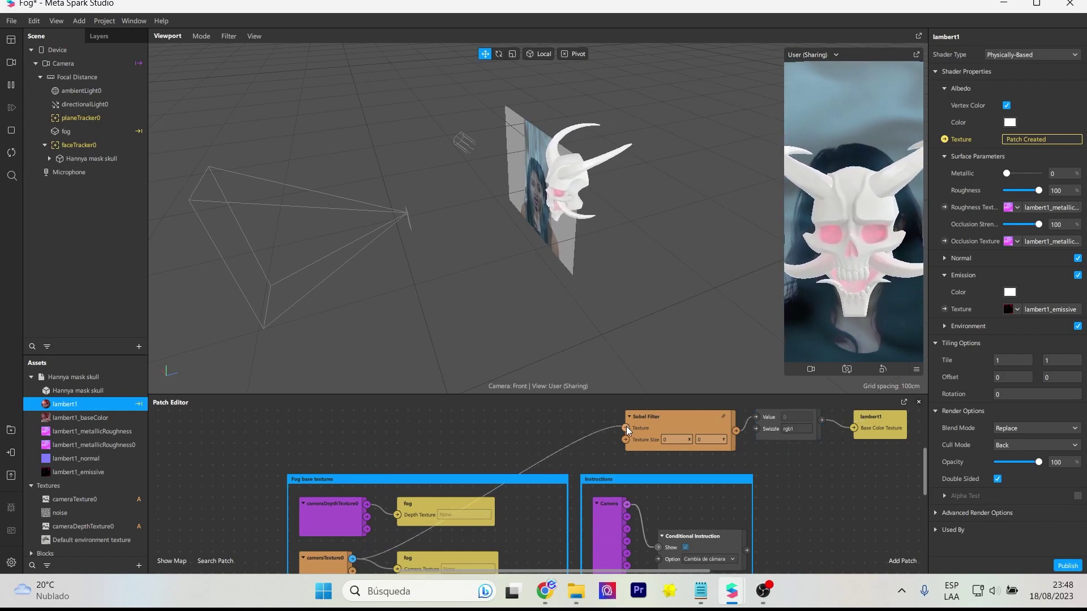
pyautogui.scroll(2, 471, 452)
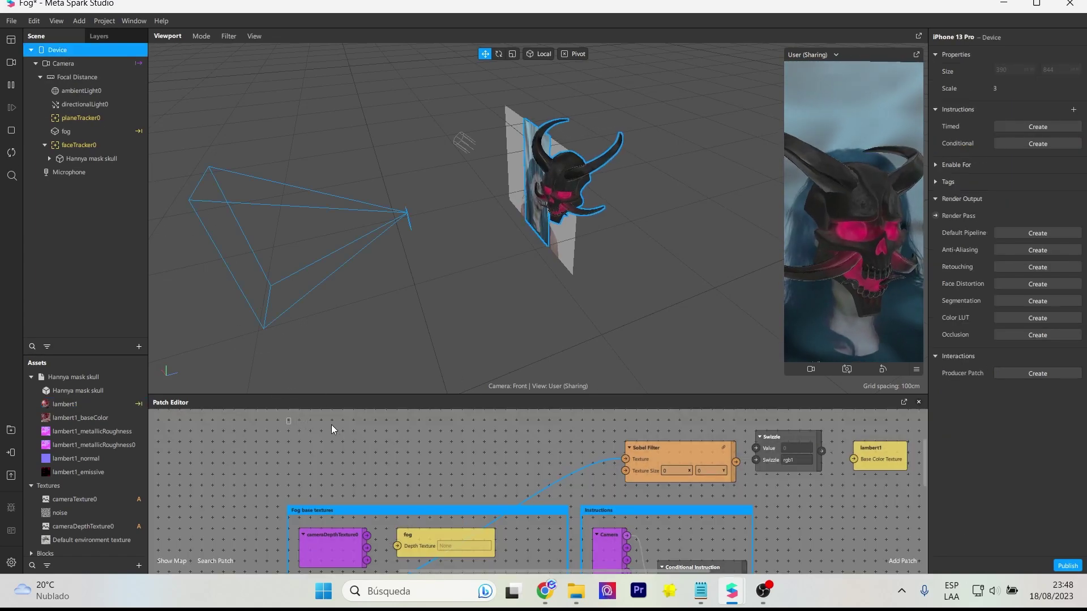
# Step: Add Device and Divide patches, wire Screen Size into Divide, and arrange both nodes
pyautogui.moveTo(63, 49)
pyautogui.mouseDown()
pyautogui.moveTo(348, 449)
pyautogui.moveTo(399, 440)
pyautogui.moveTo(367, 450)
pyautogui.mouseUp()
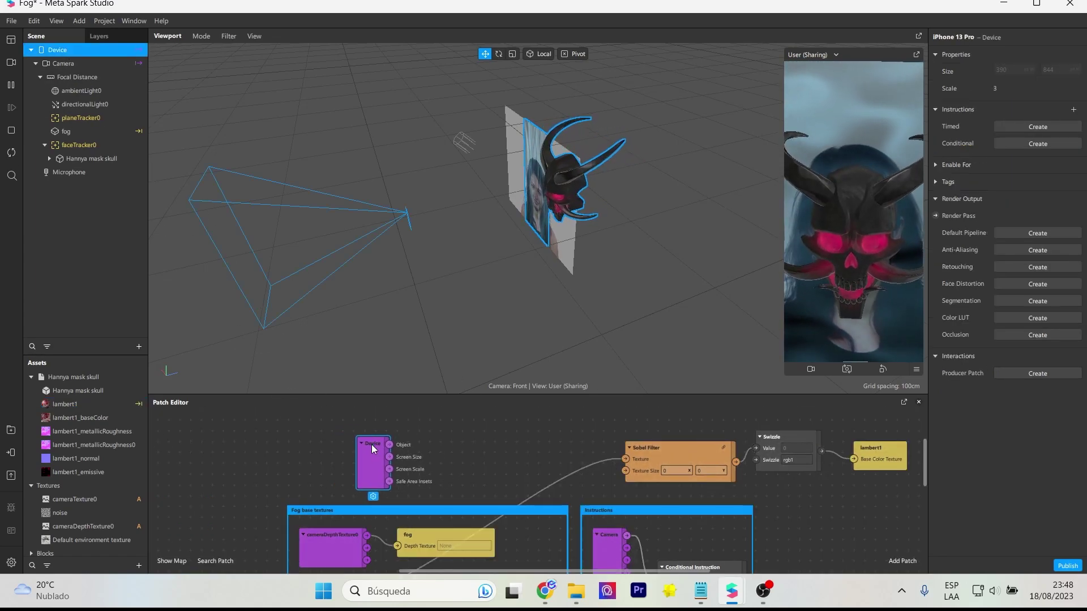
pyautogui.rightClick(470, 454)
pyautogui.write('divi')
pyautogui.press('Return')
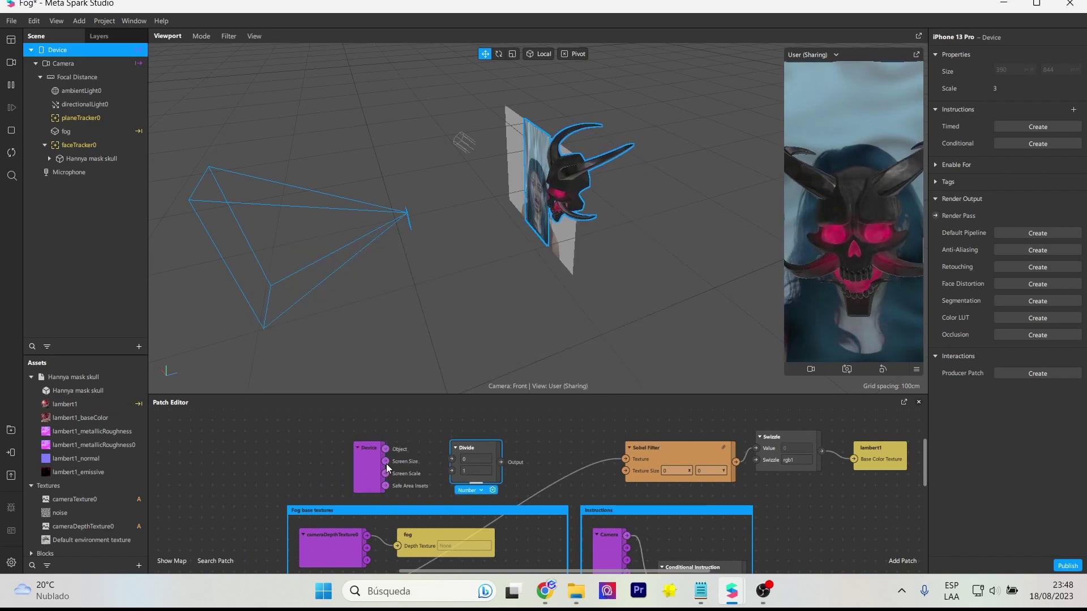
pyautogui.moveTo(386, 462); pyautogui.dragTo(626, 470)
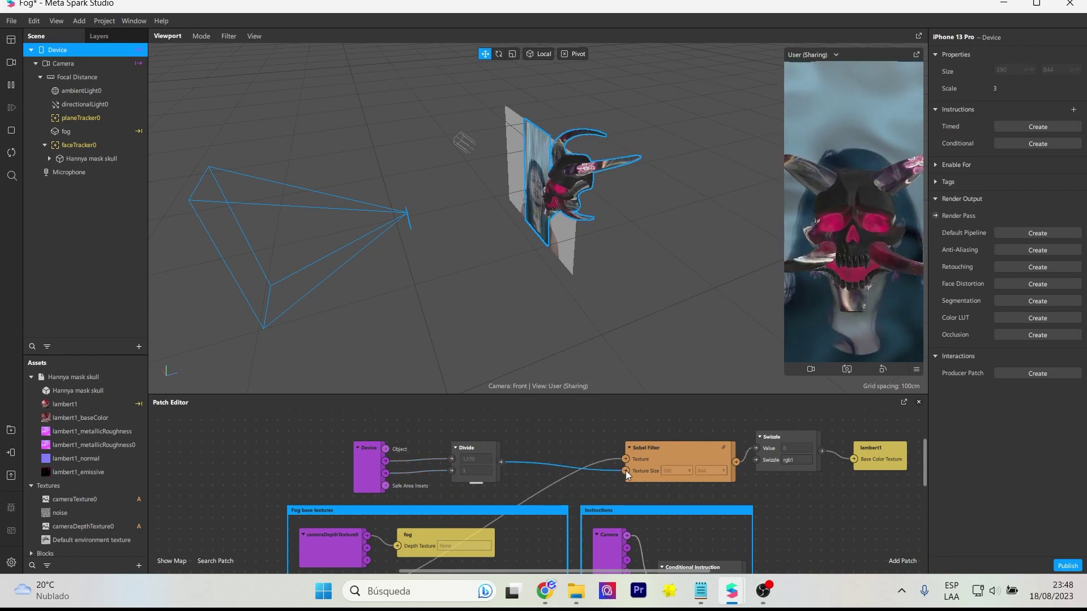
pyautogui.moveTo(480, 448); pyautogui.dragTo(508, 432)
pyautogui.moveTo(367, 458); pyautogui.dragTo(420, 440)
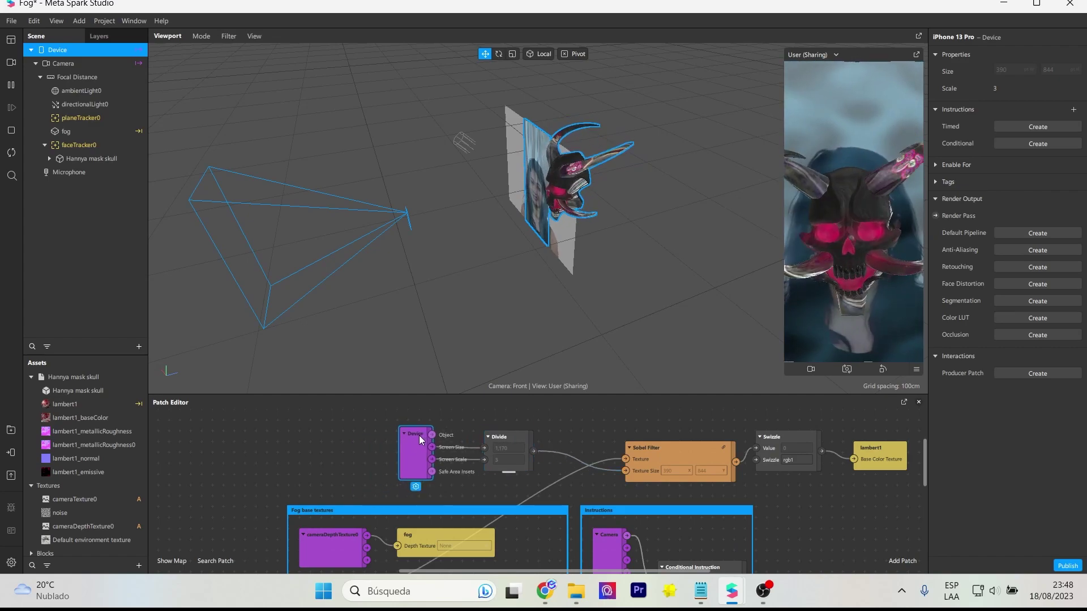